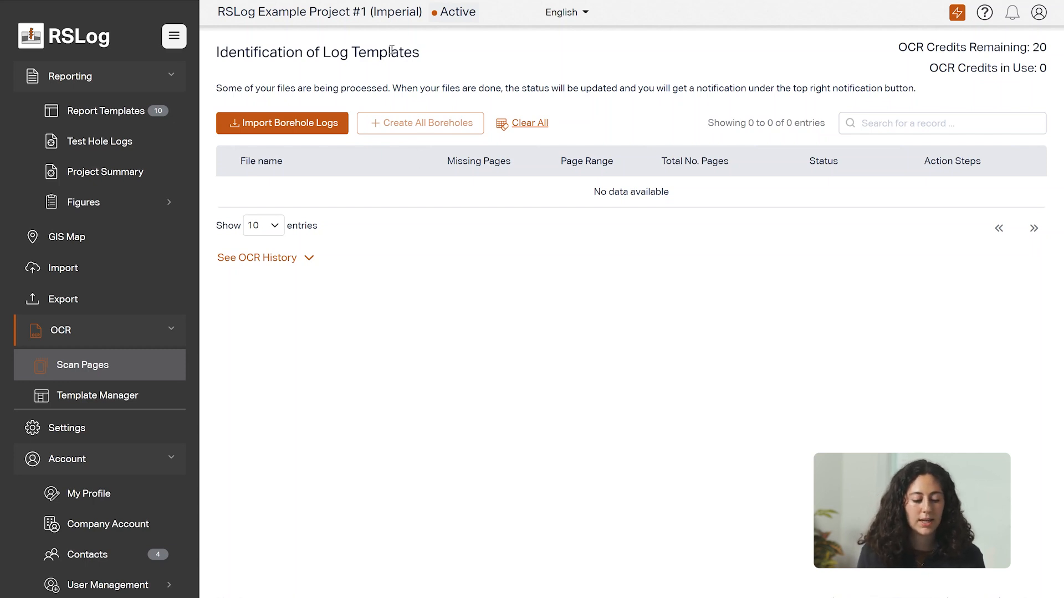
- Import the borehole logs from RSLogOcrDemoProject.pdf, with the destination set to create a new project from log data
left_click(297, 126)
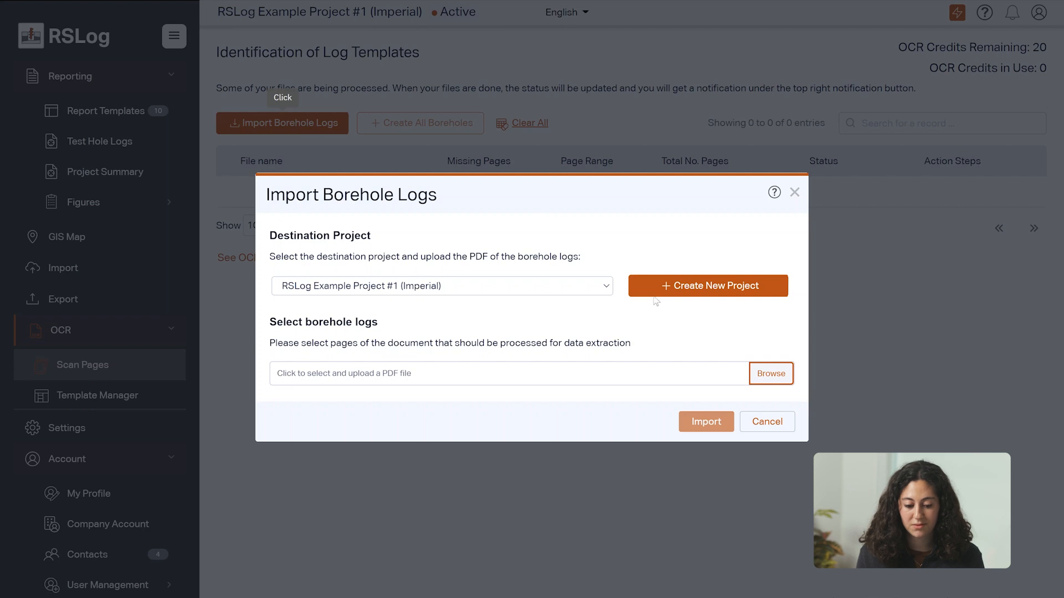
left_click(489, 282)
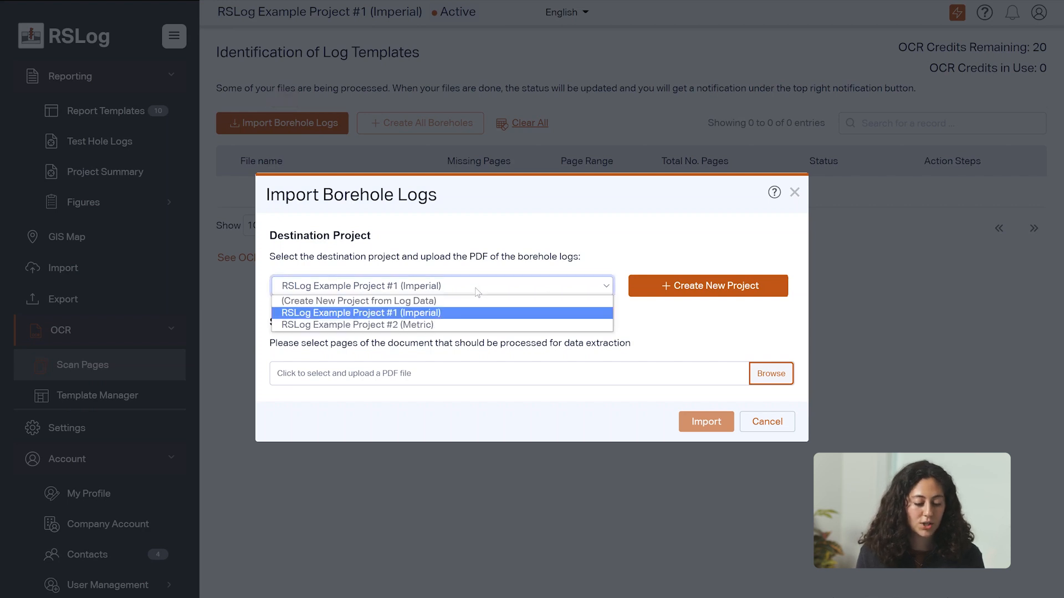
left_click(424, 301)
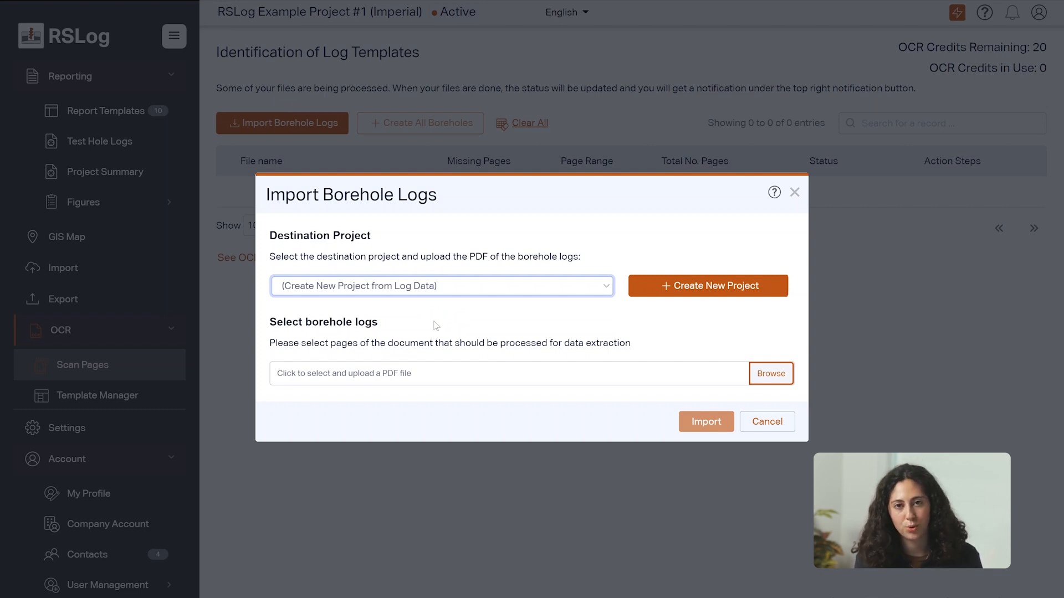
left_click(356, 381)
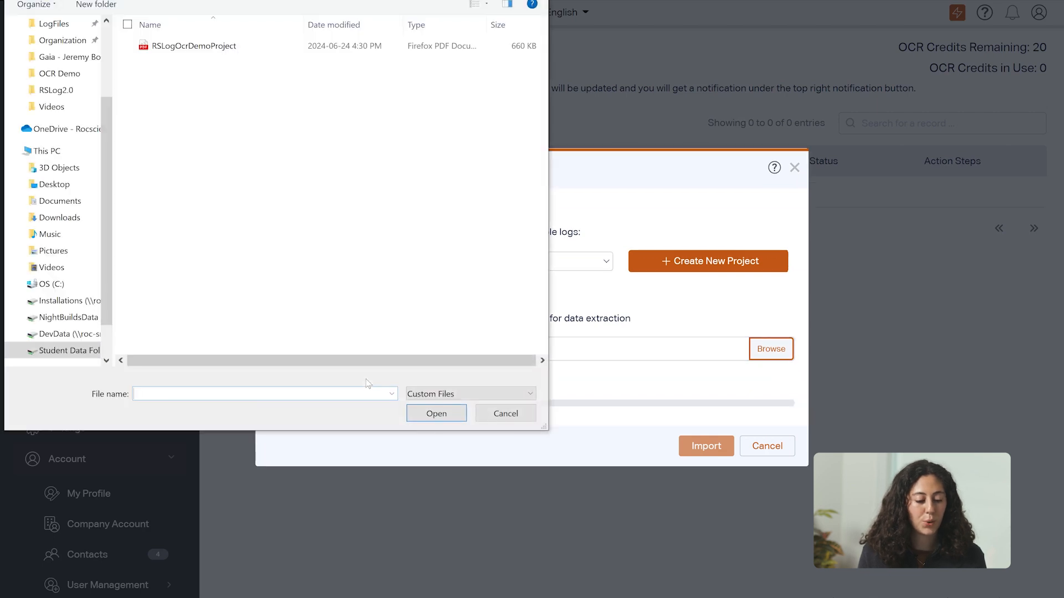
double_click(242, 46)
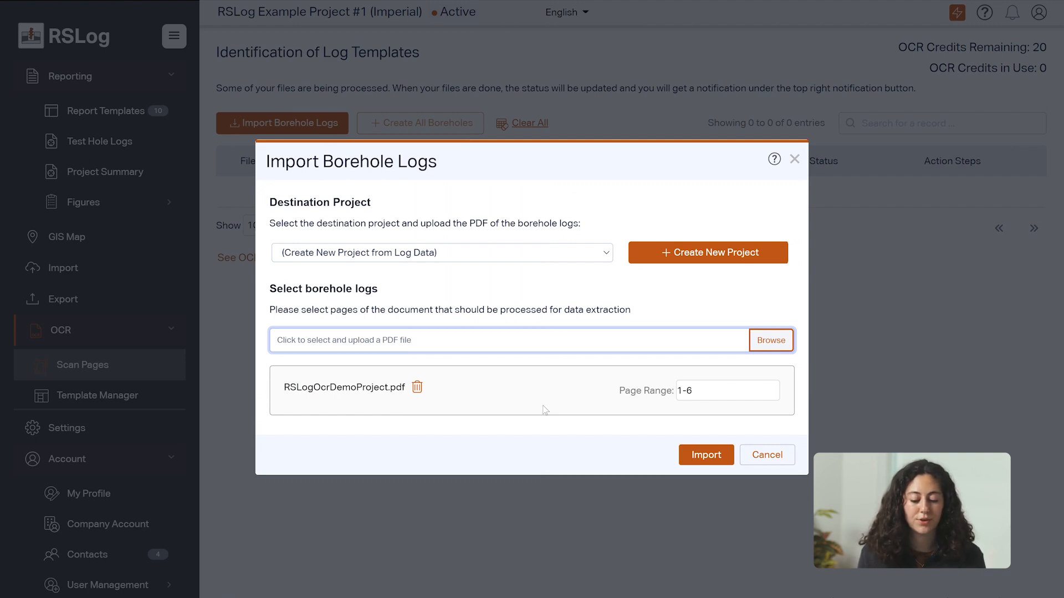
left_click(718, 459)
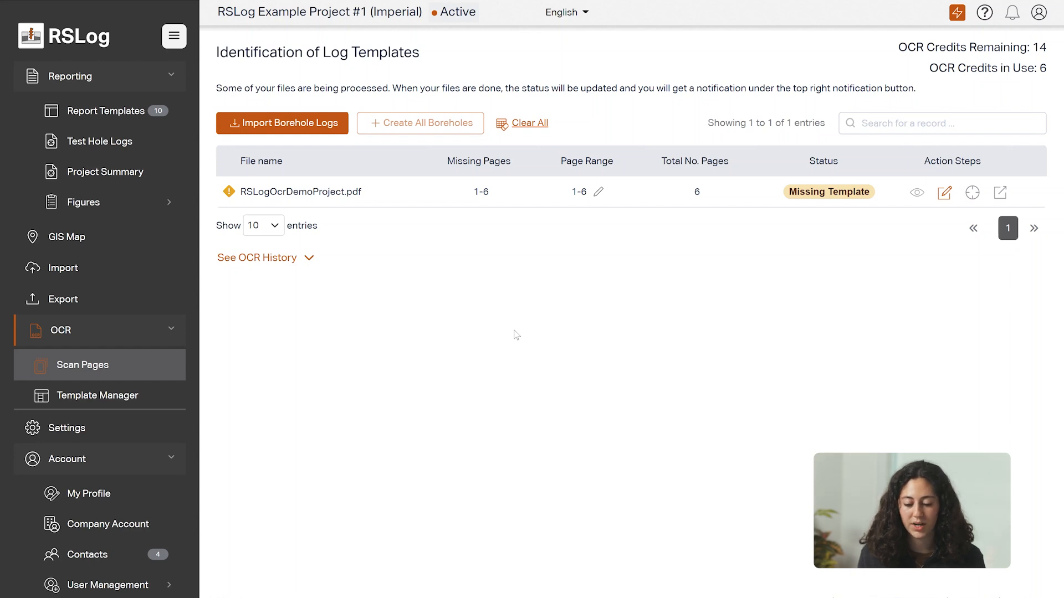
- Open RSLogOcrDemoProject.pdf for template editing and confirm its proposed depth section lines
left_click(943, 195)
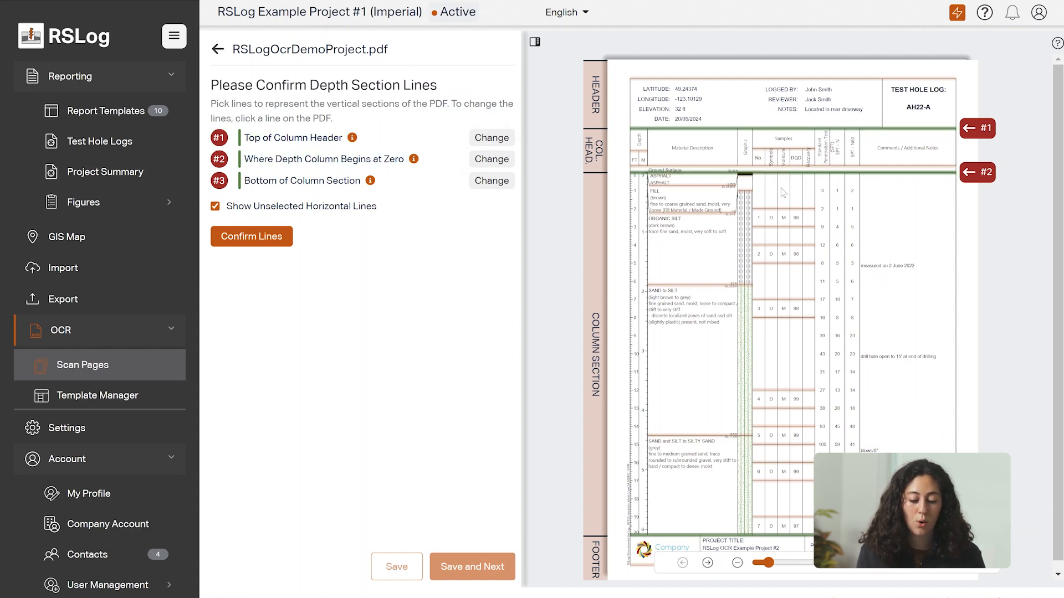
left_click(779, 167)
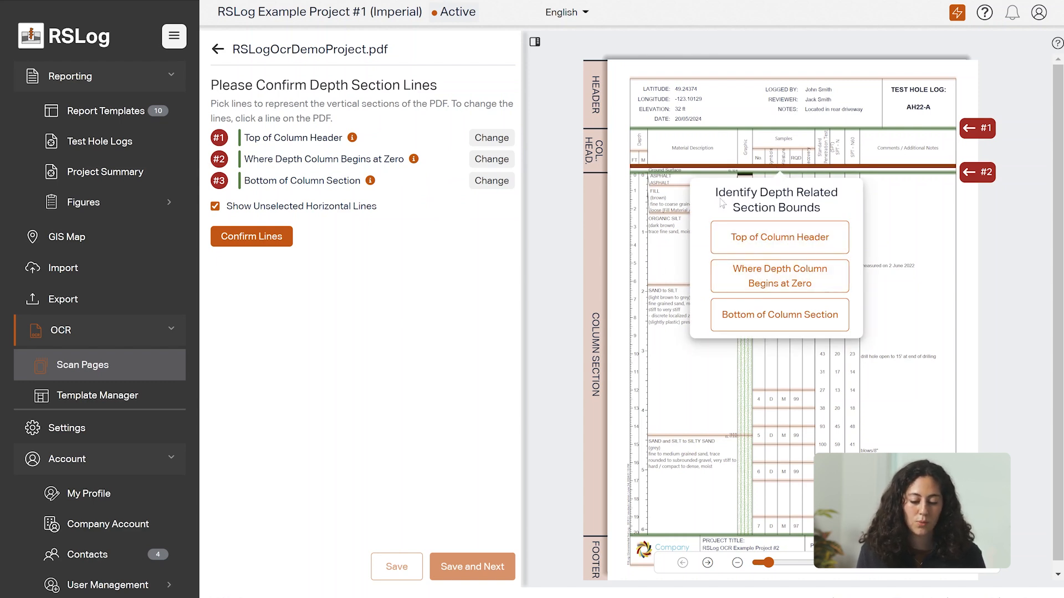
left_click(663, 251)
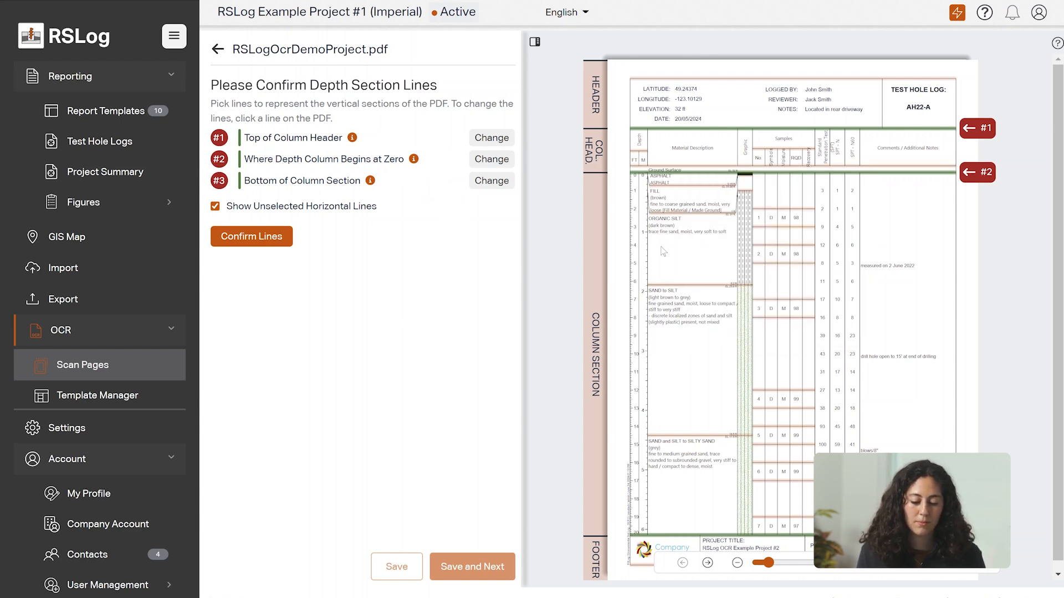
left_click(277, 236)
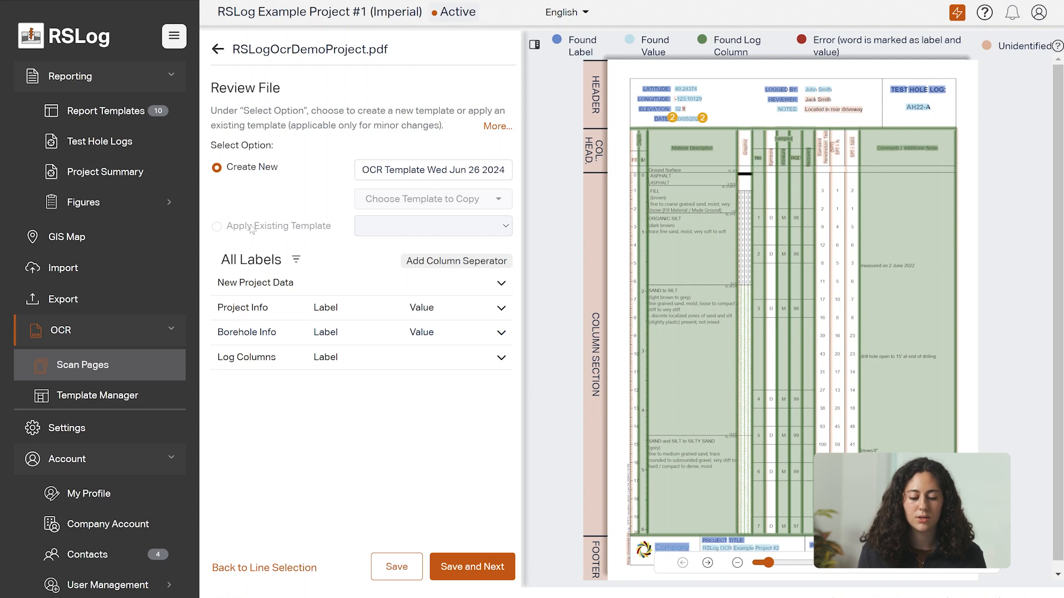
- Name the new OCR template "RSLog Template"
left_click(363, 170)
left_click_drag(363, 170, 552, 175)
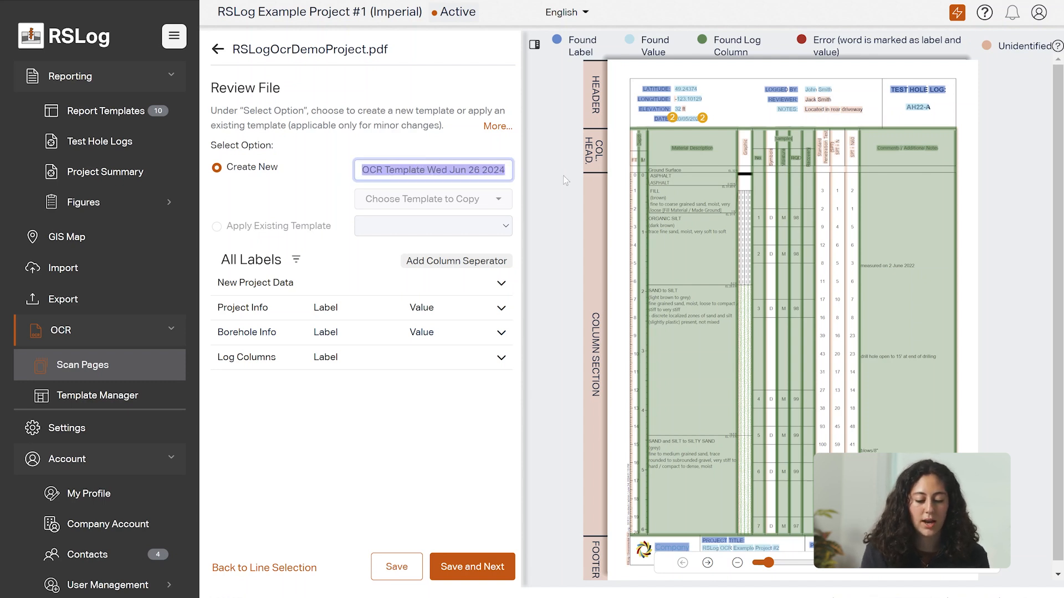
type("RS")
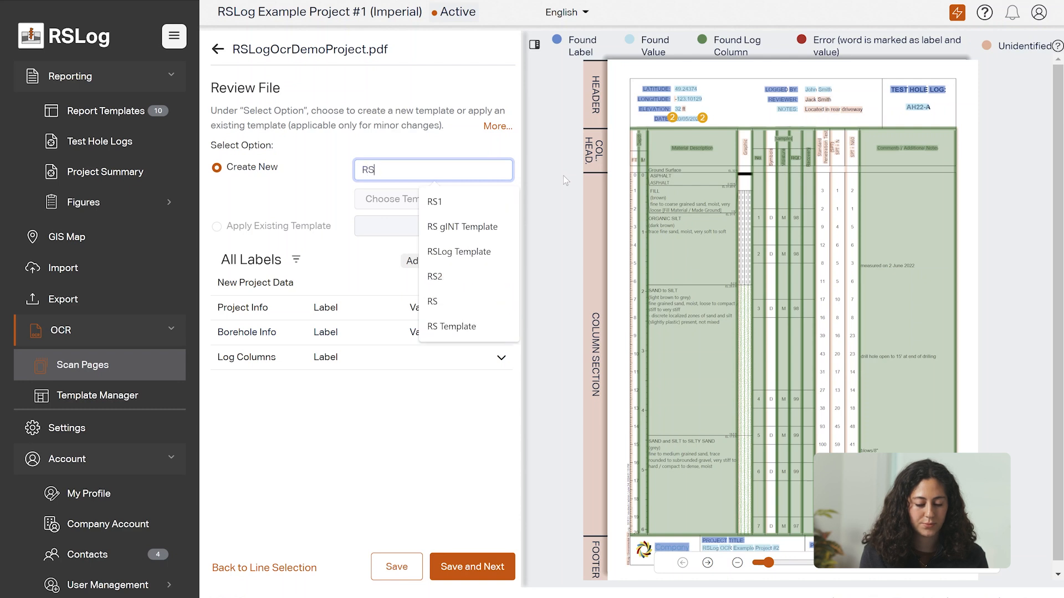
type("Log Template")
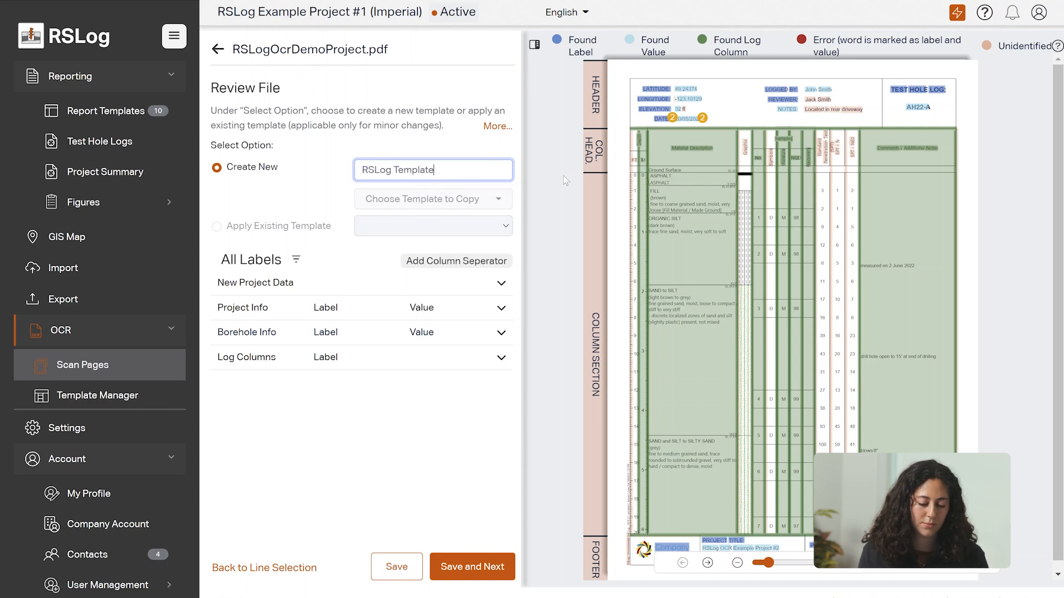
left_click(343, 202)
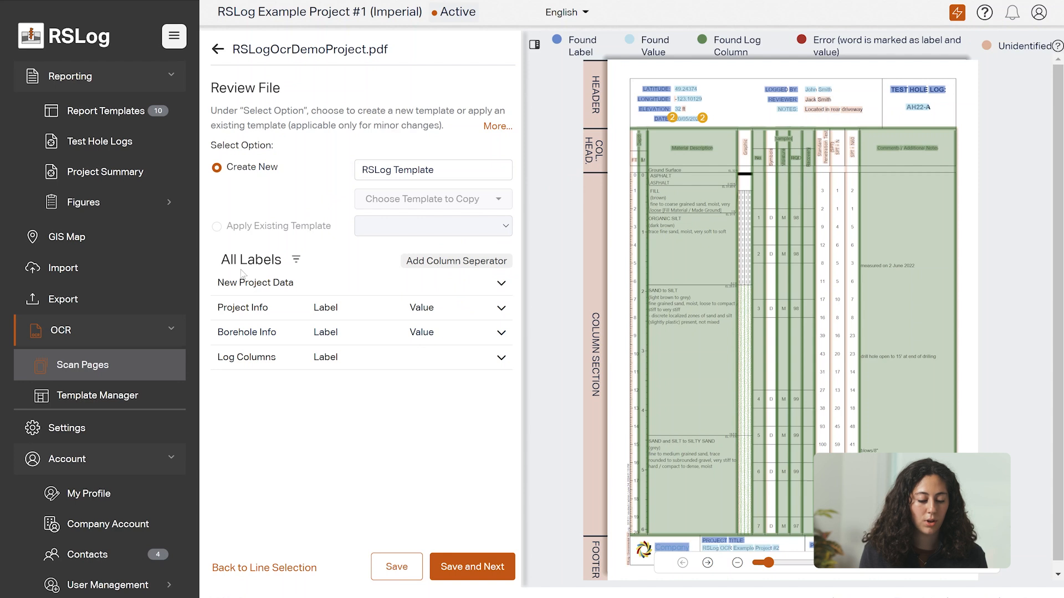
- Review the new project's coordinate and unit settings, and check the Project Info fields against the footer of the log page
left_click(309, 289)
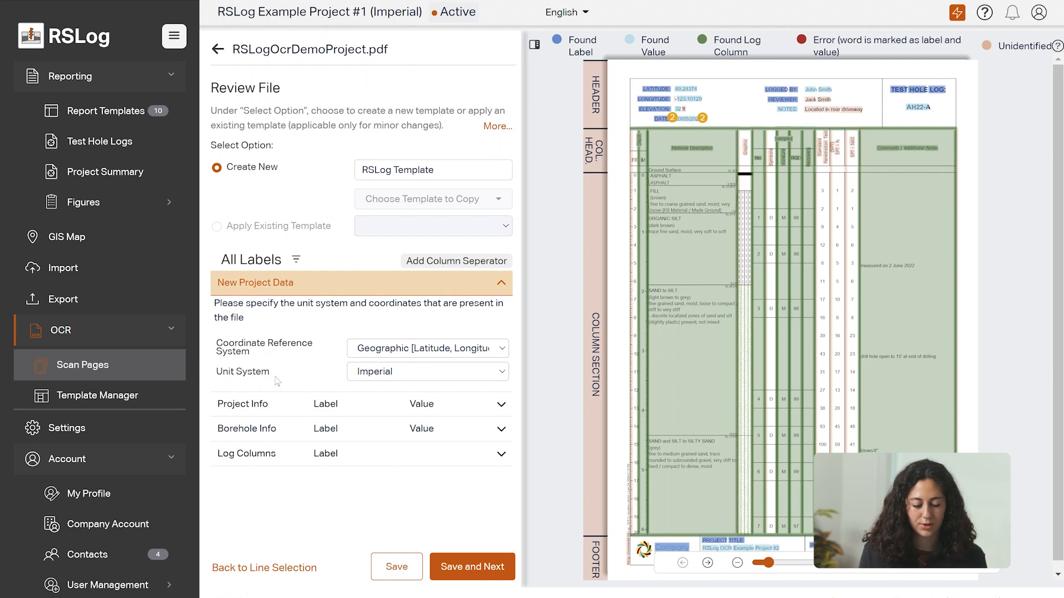
left_click(336, 405)
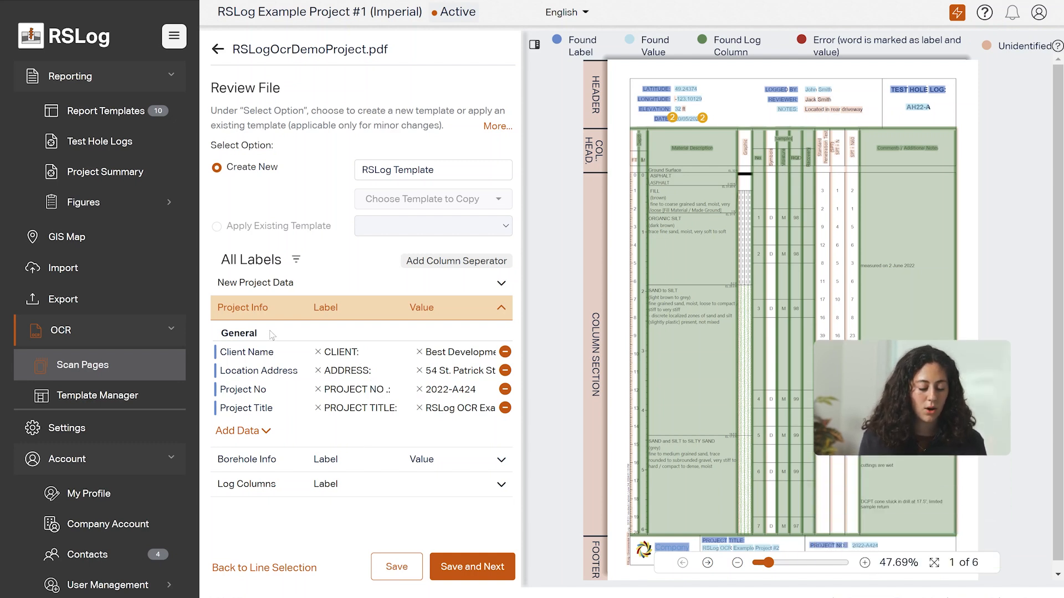
left_click(246, 354)
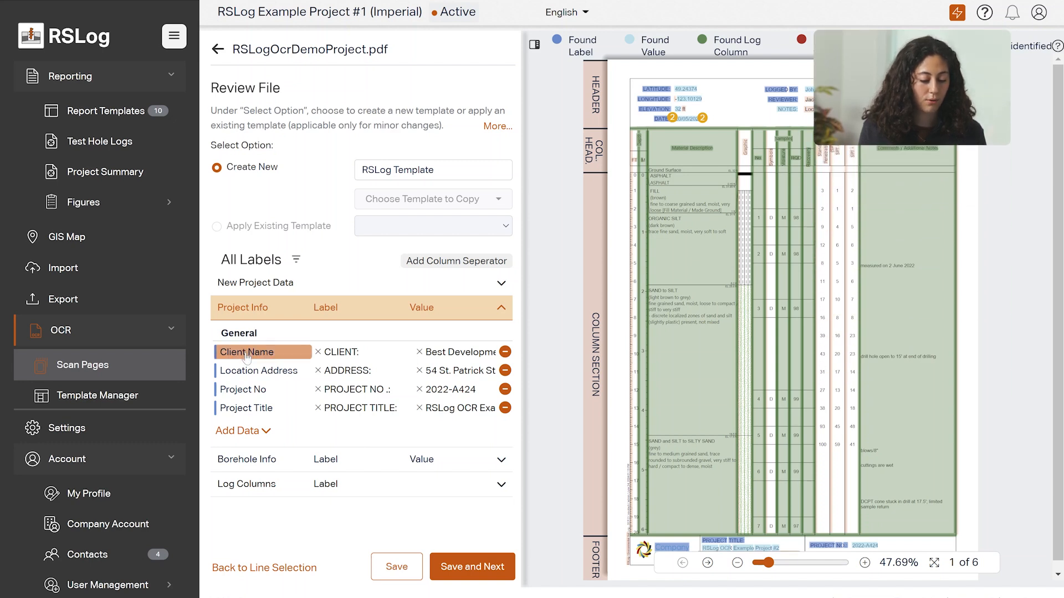
left_click(256, 375)
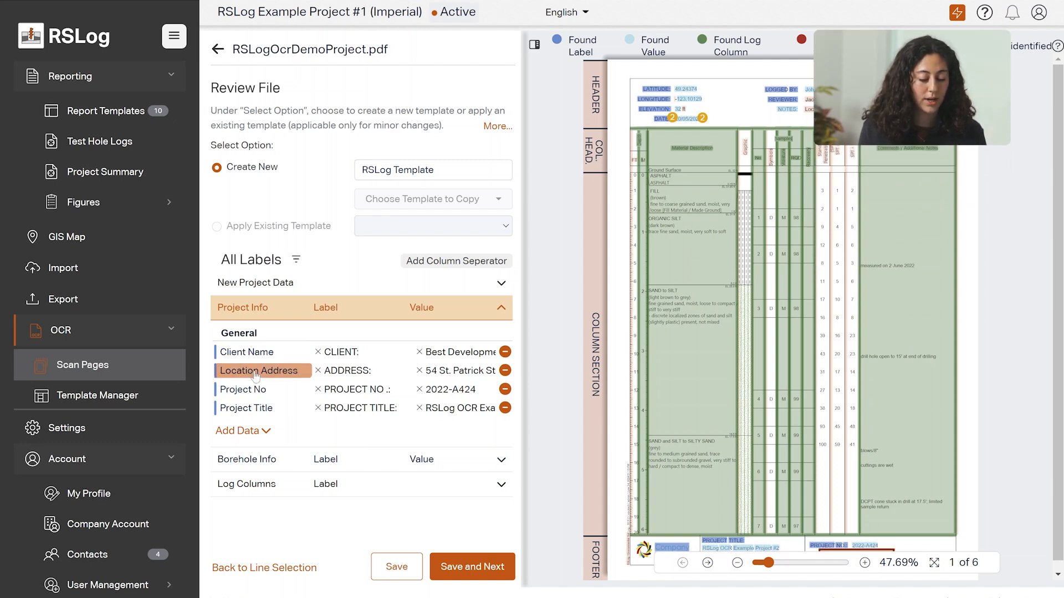
left_click(253, 391)
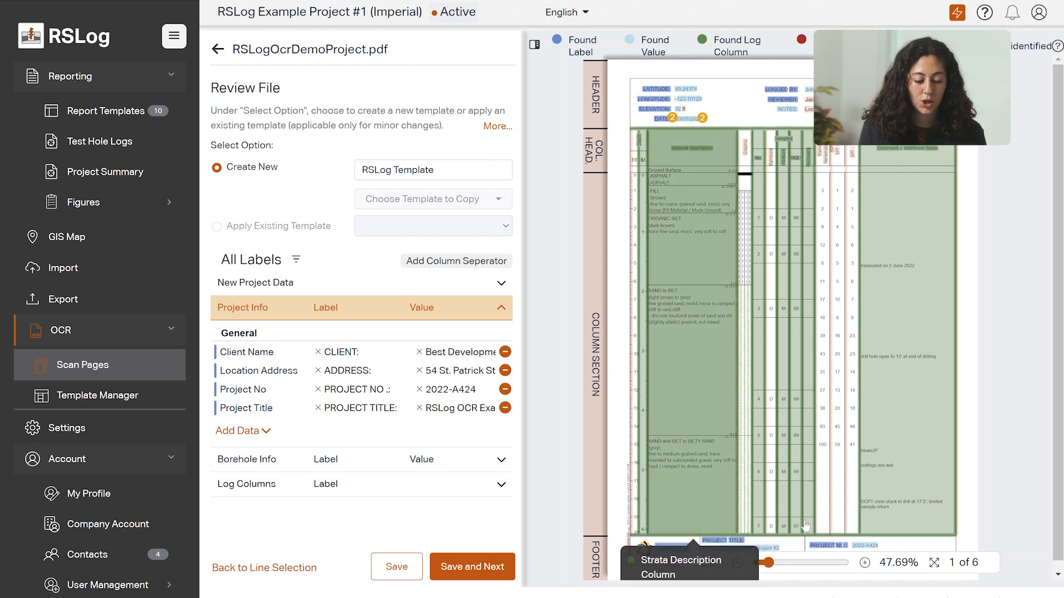
left_click(869, 565)
left_click(873, 563)
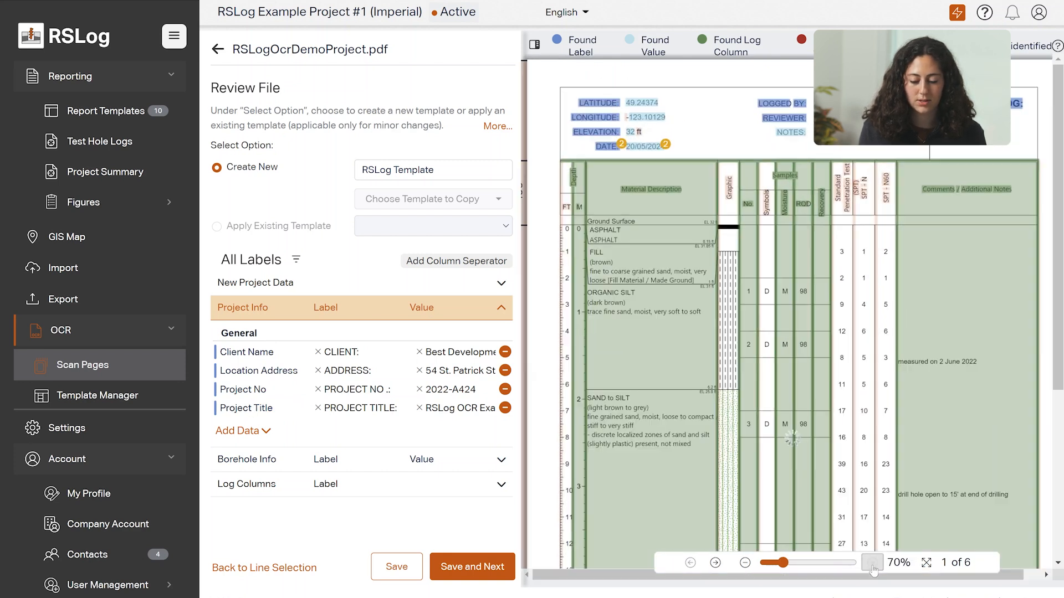
left_click(873, 563)
scroll(861, 384, "down", 6)
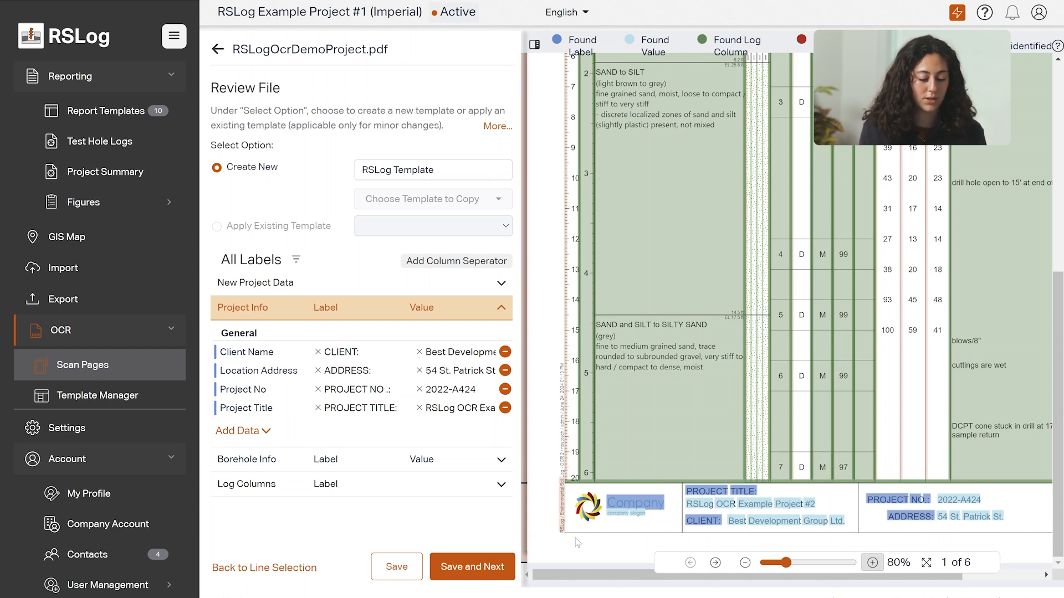
- Unassign the word "Company" in the log footer from the Contractor Name label in Borehole Info
left_click(419, 460)
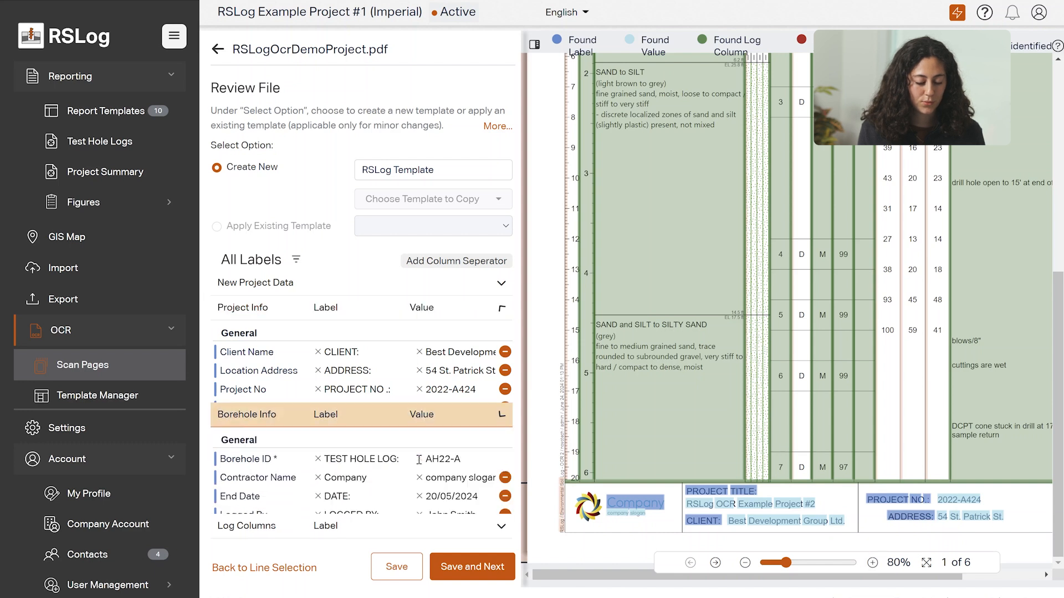
scroll(419, 460, "down", 2)
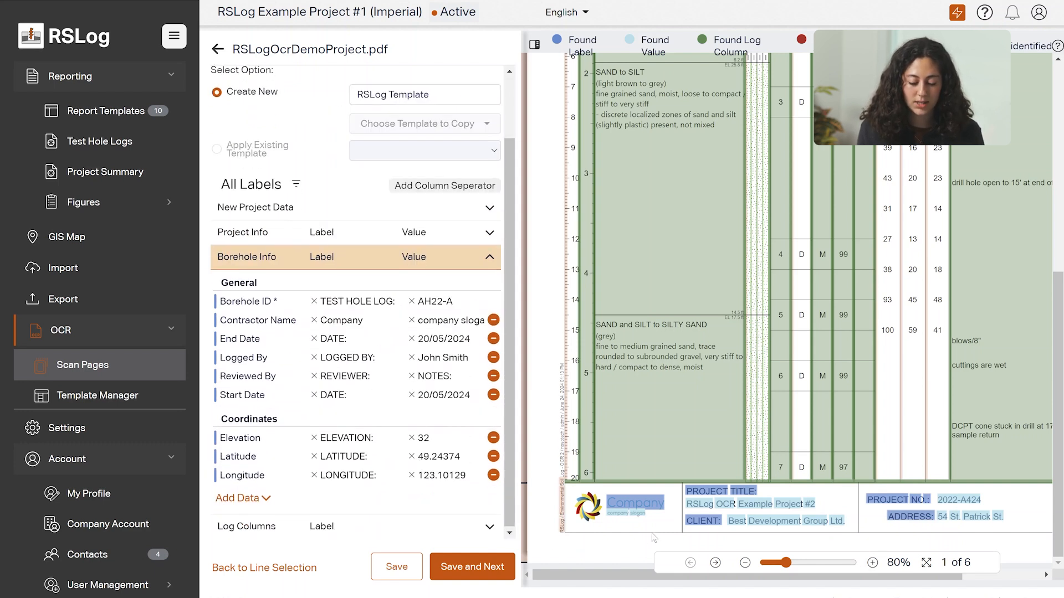
mouse_move(635, 506)
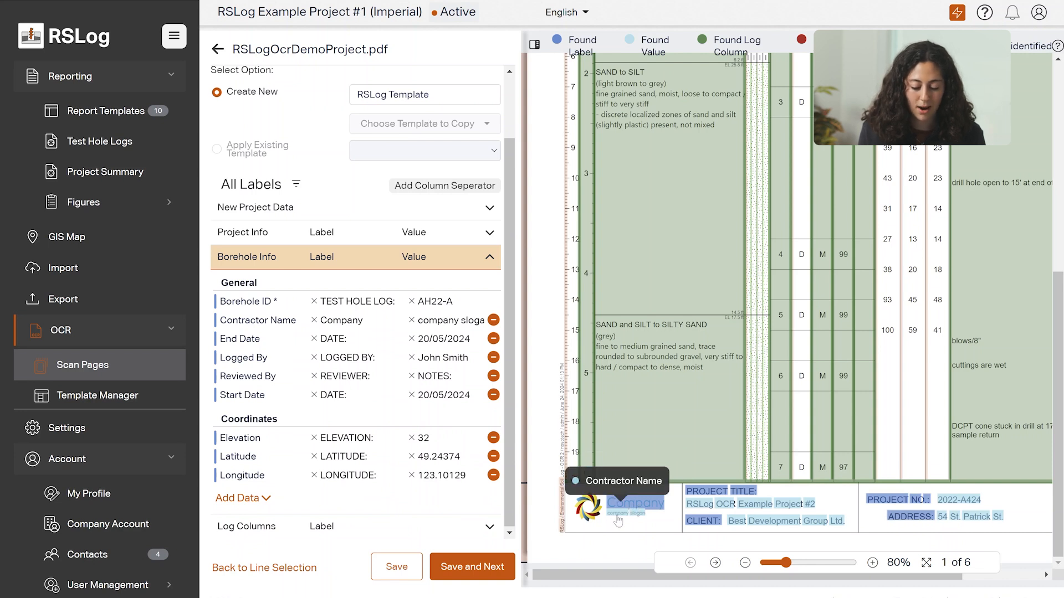
left_click(657, 505)
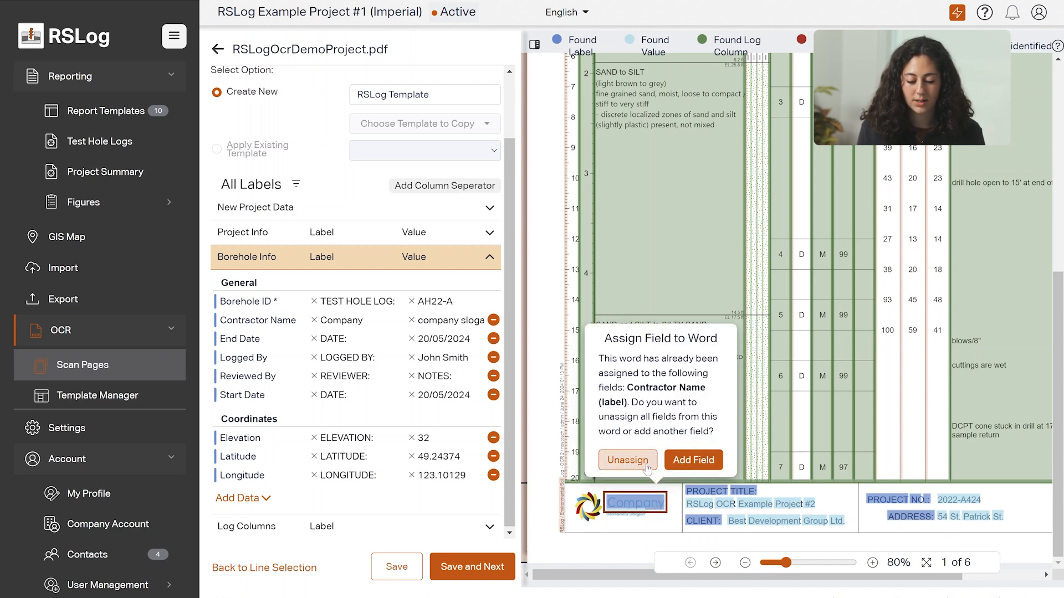
left_click(650, 534)
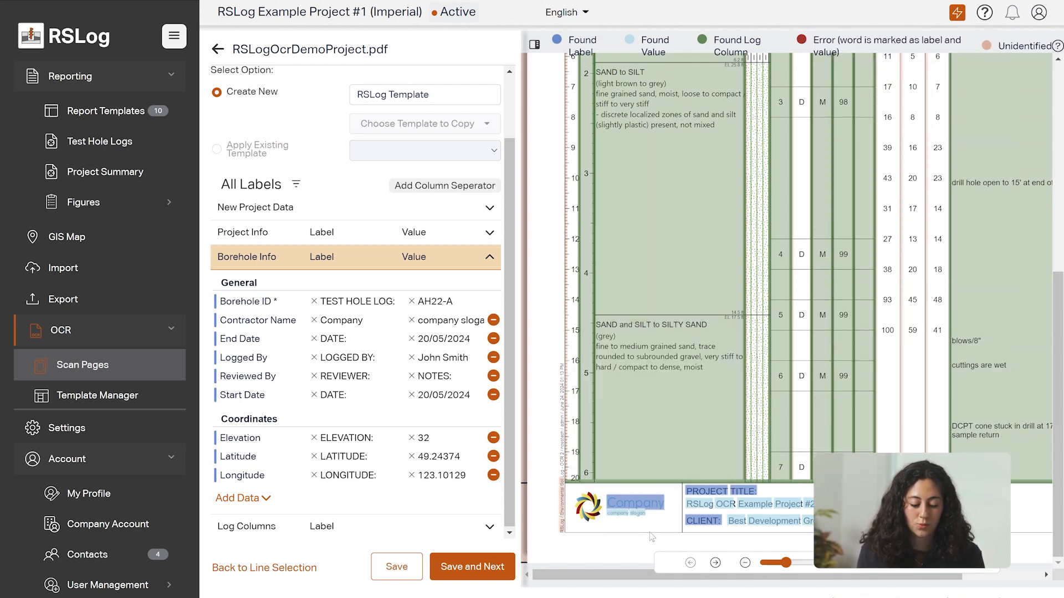
key("ctrl")
key("shift")
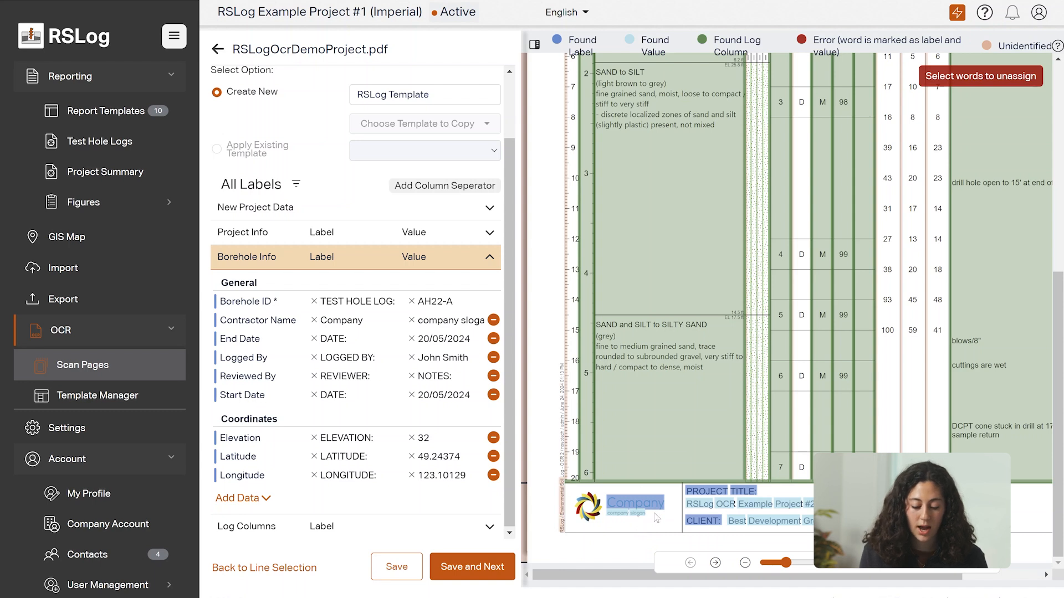
left_click(653, 507)
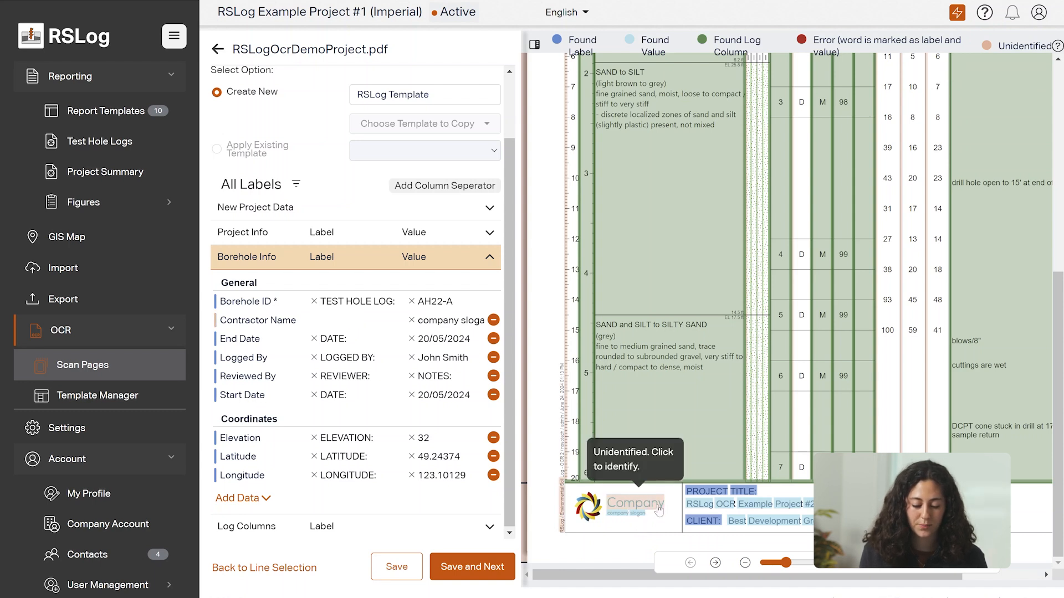
- Clear the company slogan value assigned to the Contractor Name field
left_click_drag(672, 531, 588, 488)
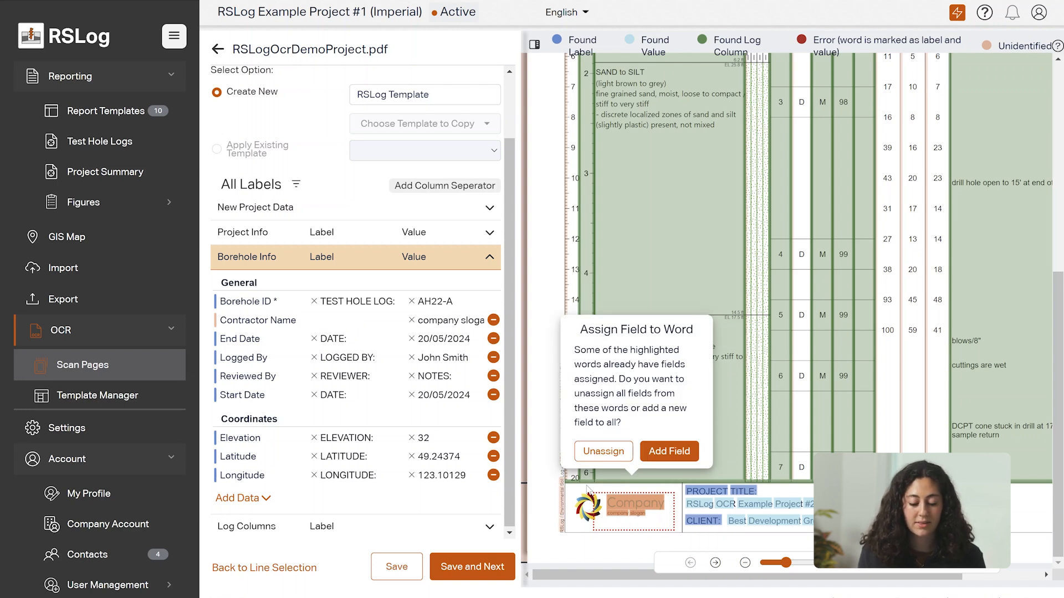
left_click(564, 535)
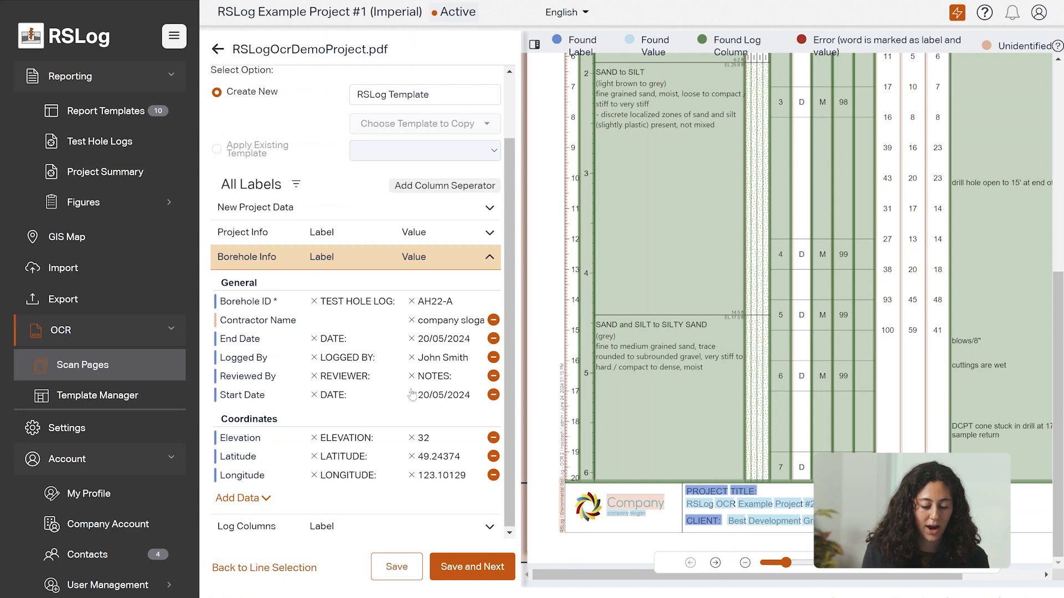
left_click(411, 321)
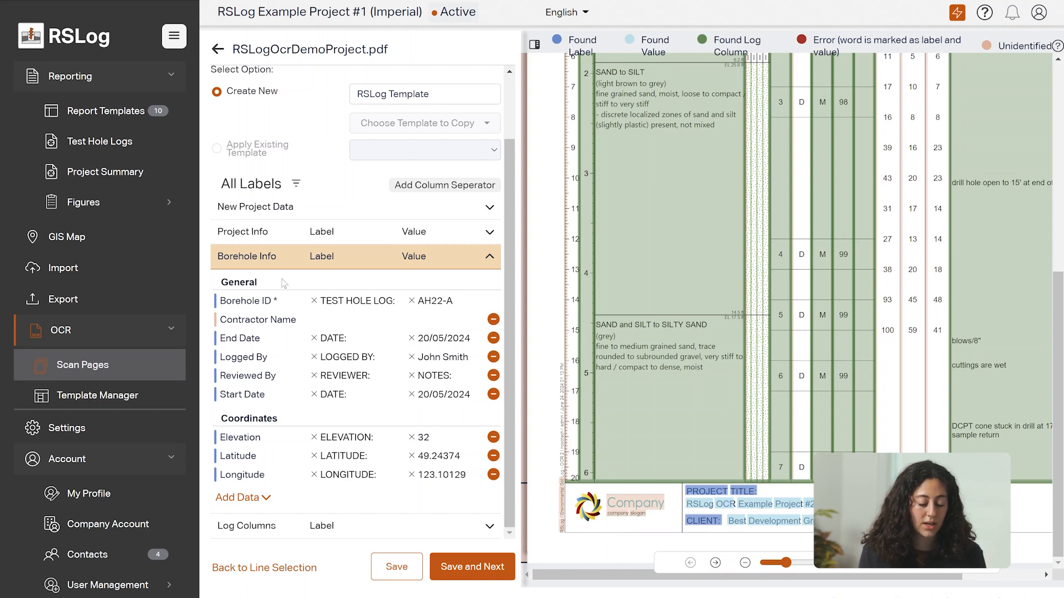
- Inspect the field assignments of the DATE label and its value in the log header
scroll(708, 245, "up", 6)
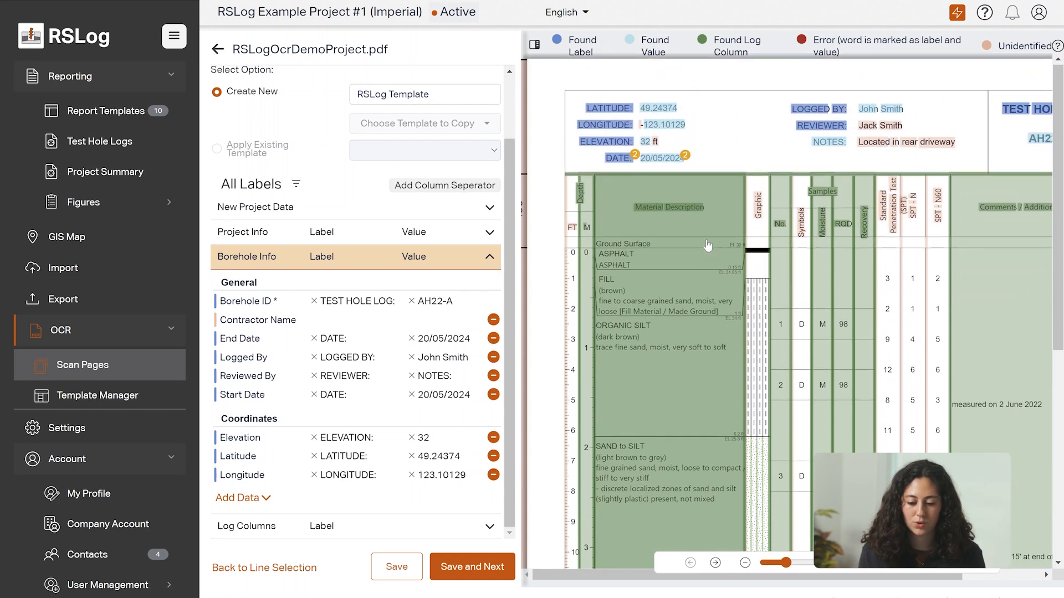
scroll(708, 245, "right", 2)
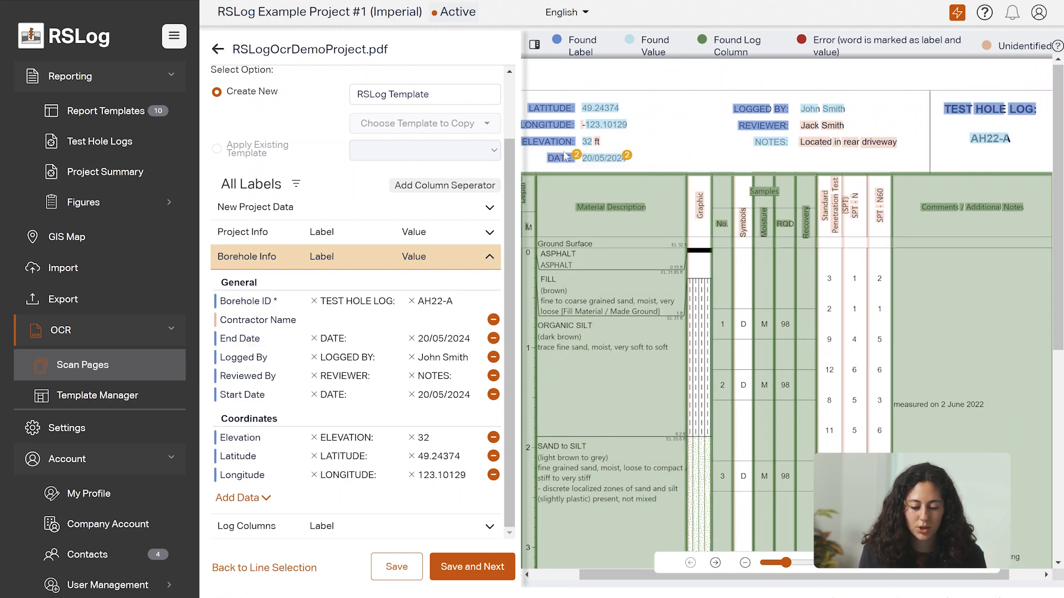
mouse_move(577, 157)
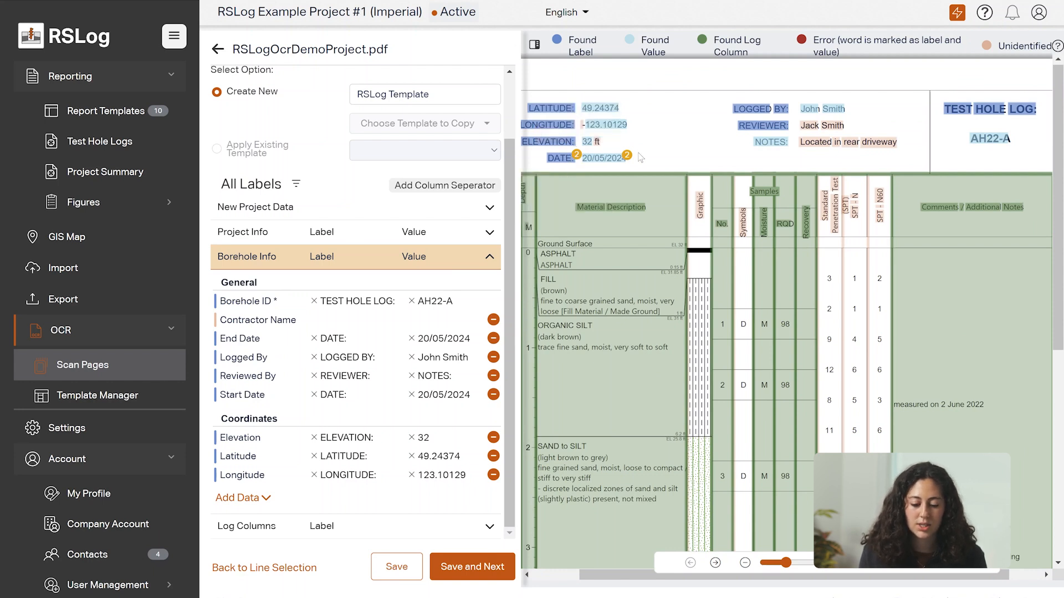
mouse_move(629, 158)
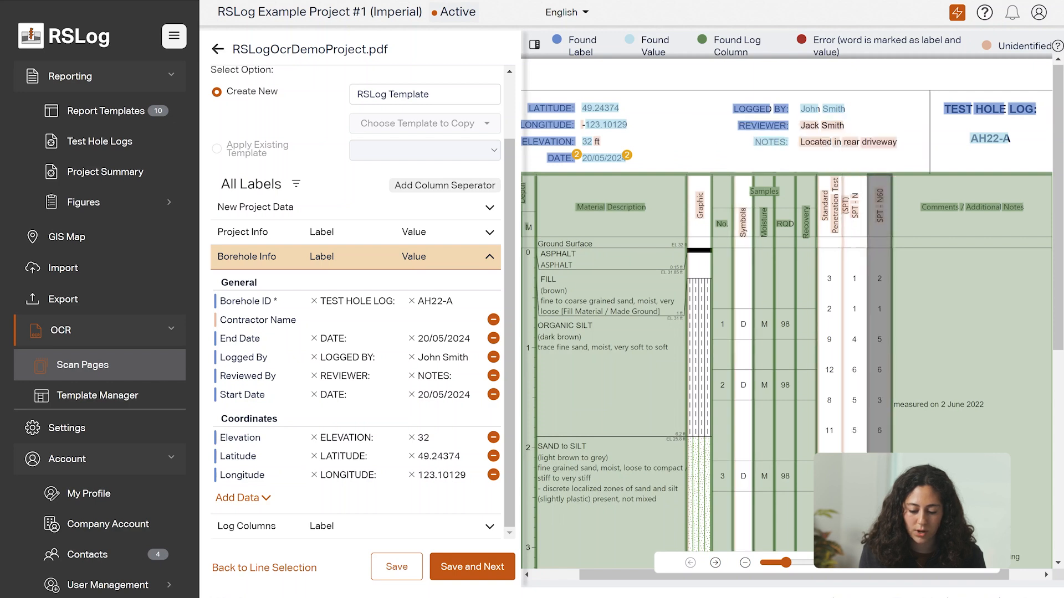
- Assign the minus sign in front of 123.10129 in the log header to Borehole Info's Longitude field as a Value
left_click(868, 563)
left_click(869, 563)
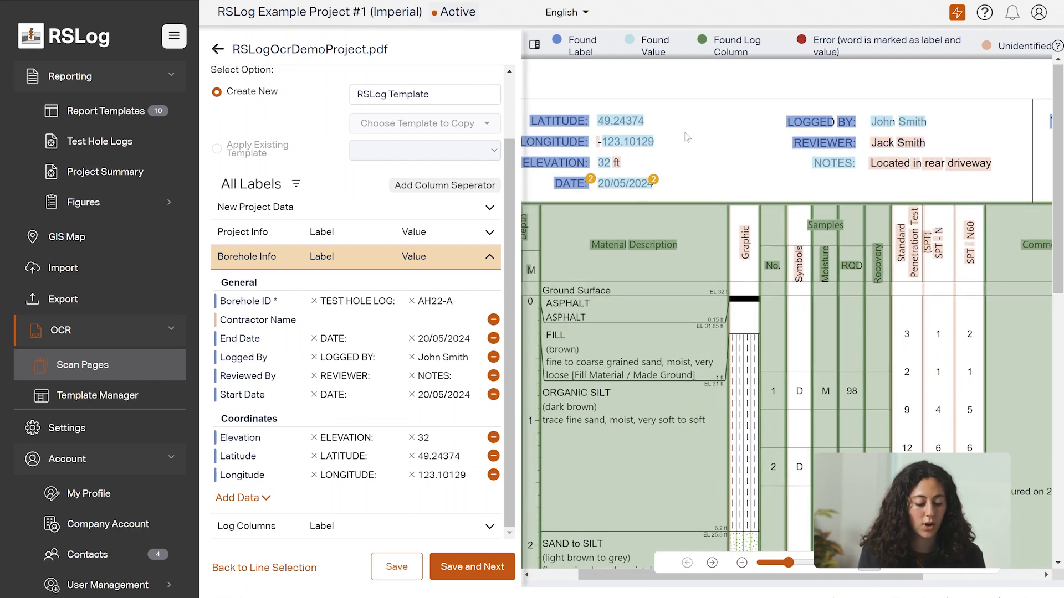
left_click(598, 145)
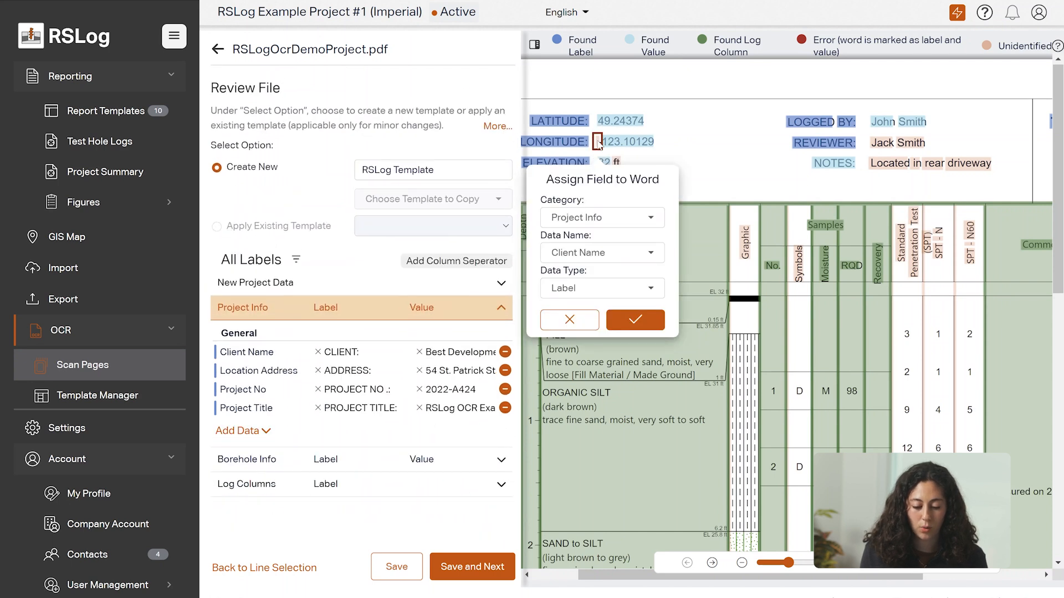
left_click(578, 219)
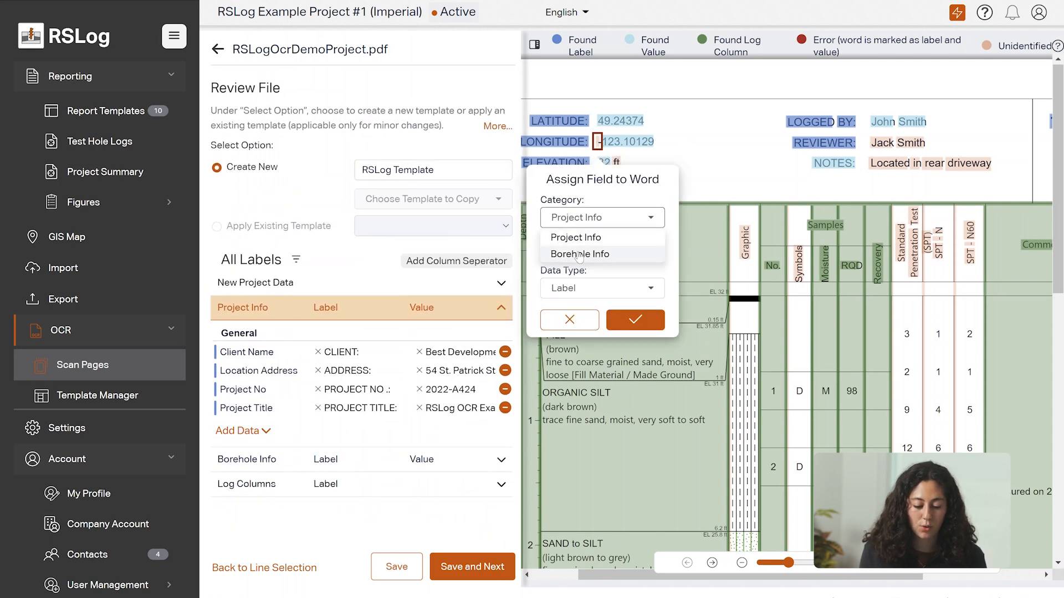
left_click(615, 255)
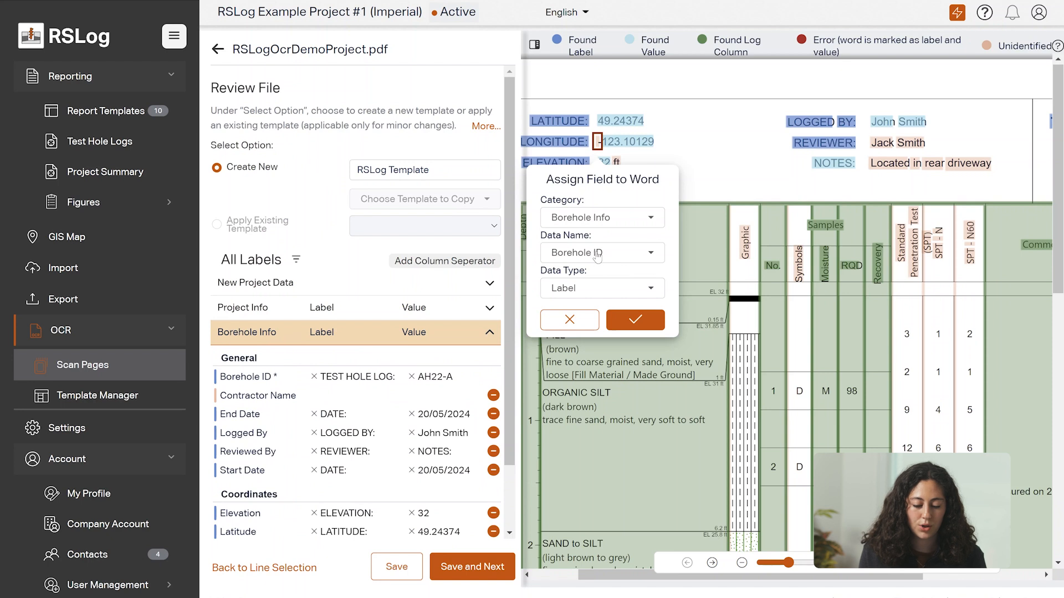
left_click(596, 255)
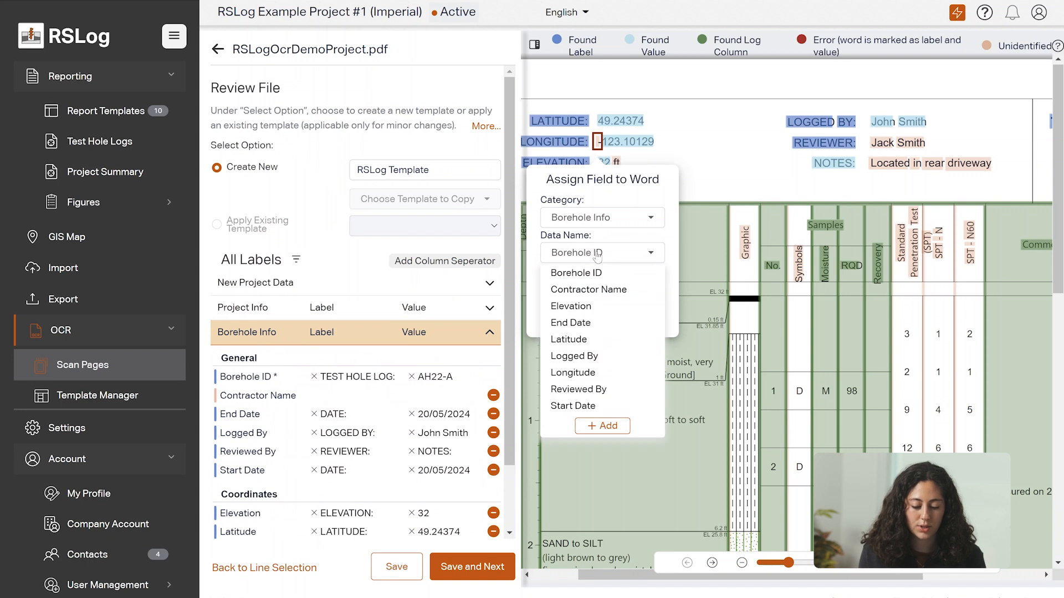
left_click(586, 374)
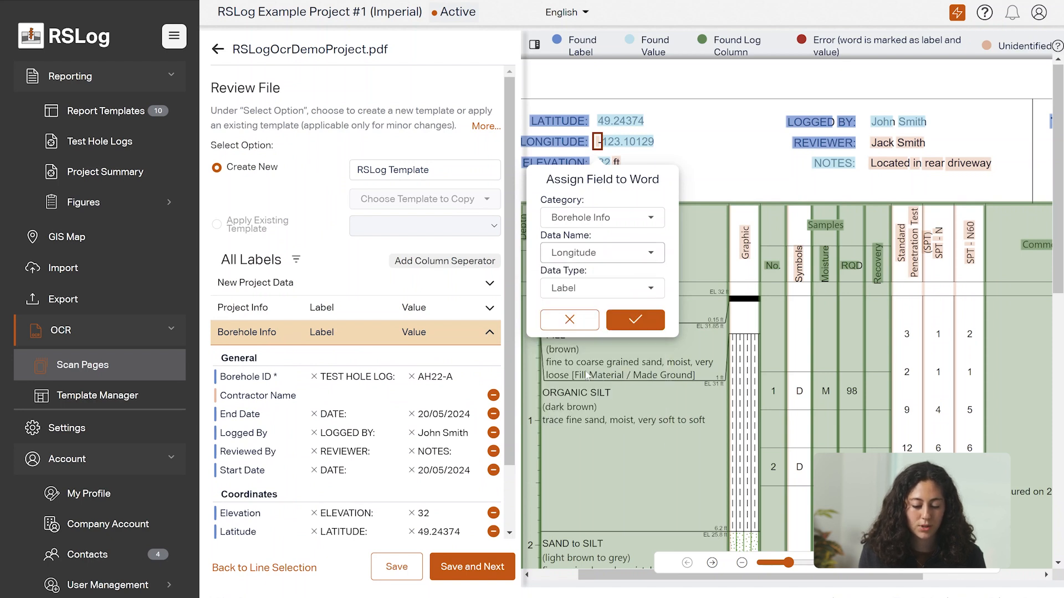
left_click(585, 293)
left_click(582, 327)
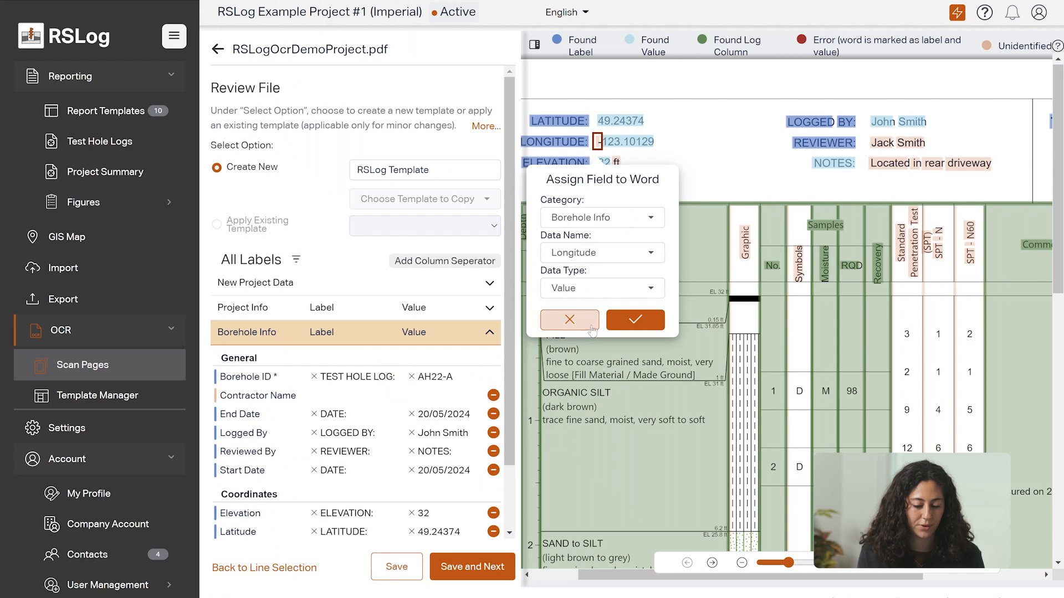
left_click(639, 324)
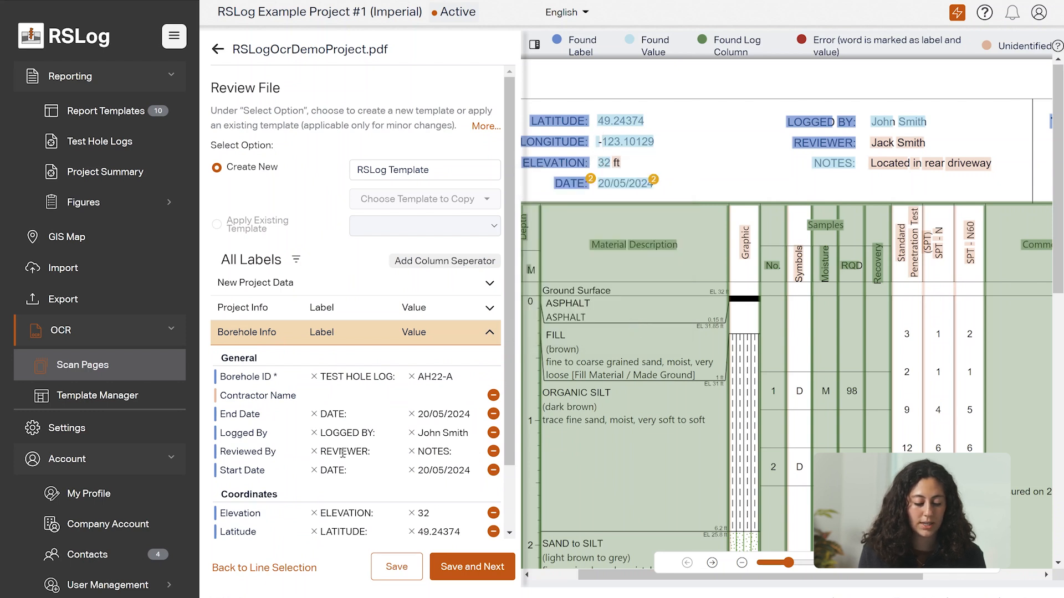
- Clear "NOTES:" from the Reviewed By value and assign both words of the reviewer's name in the log header instead
scroll(341, 452, "down", 2)
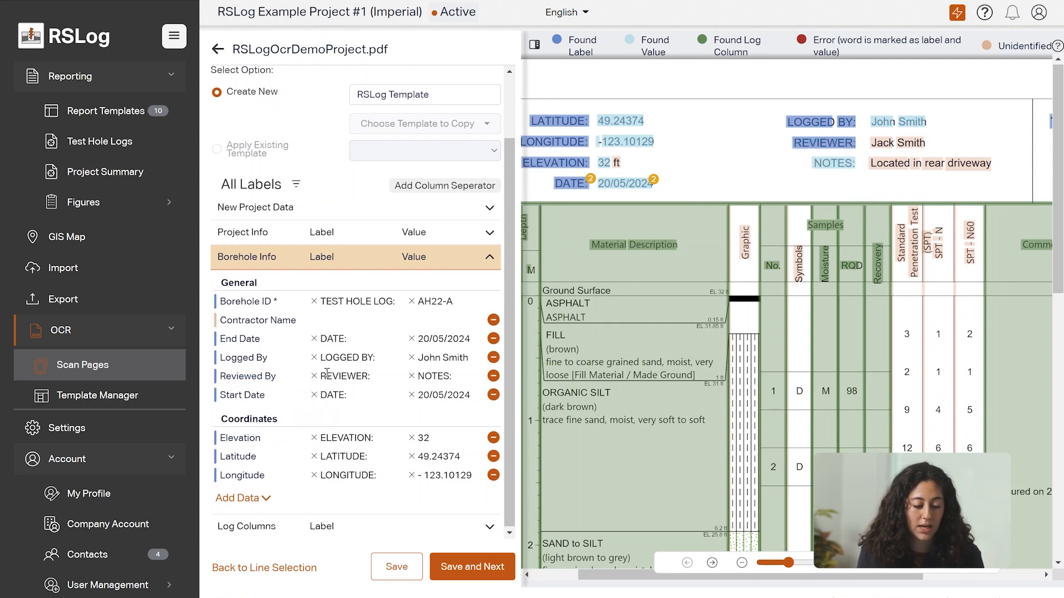
left_click(412, 376)
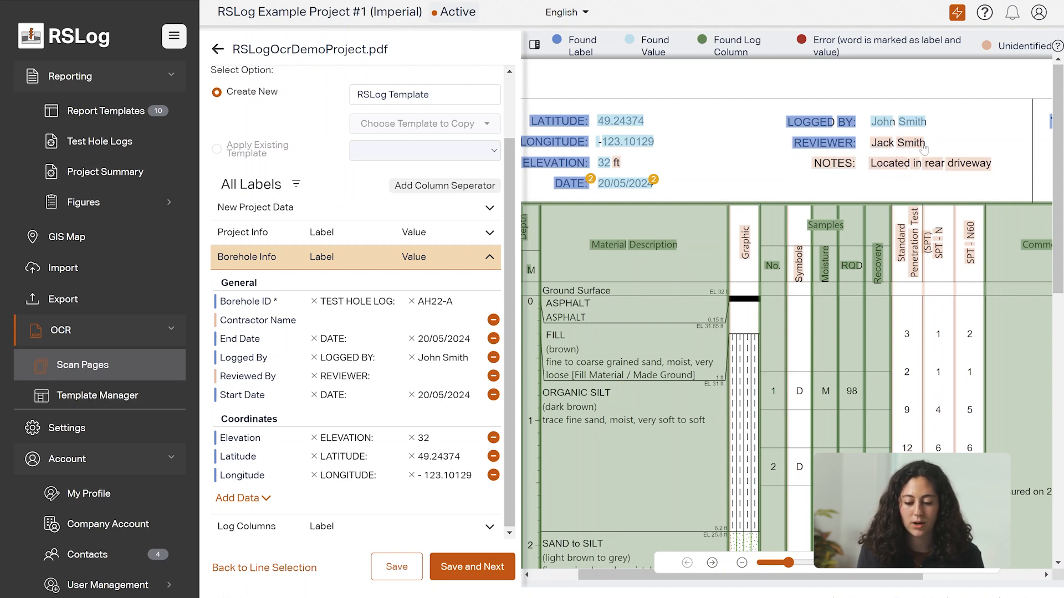
left_click(881, 143)
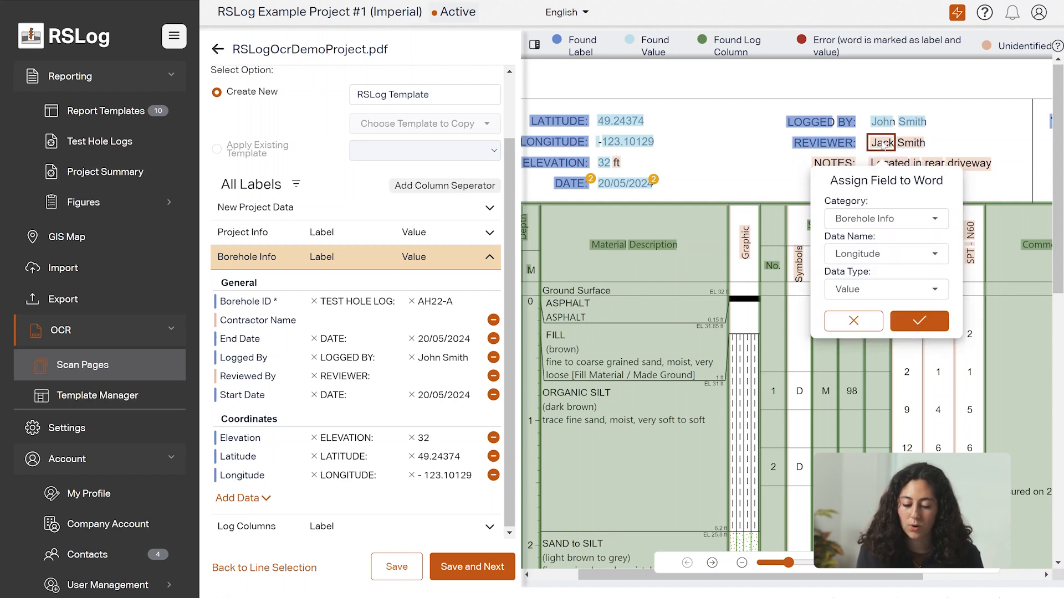
left_click(873, 219)
left_click(874, 225)
left_click(865, 256)
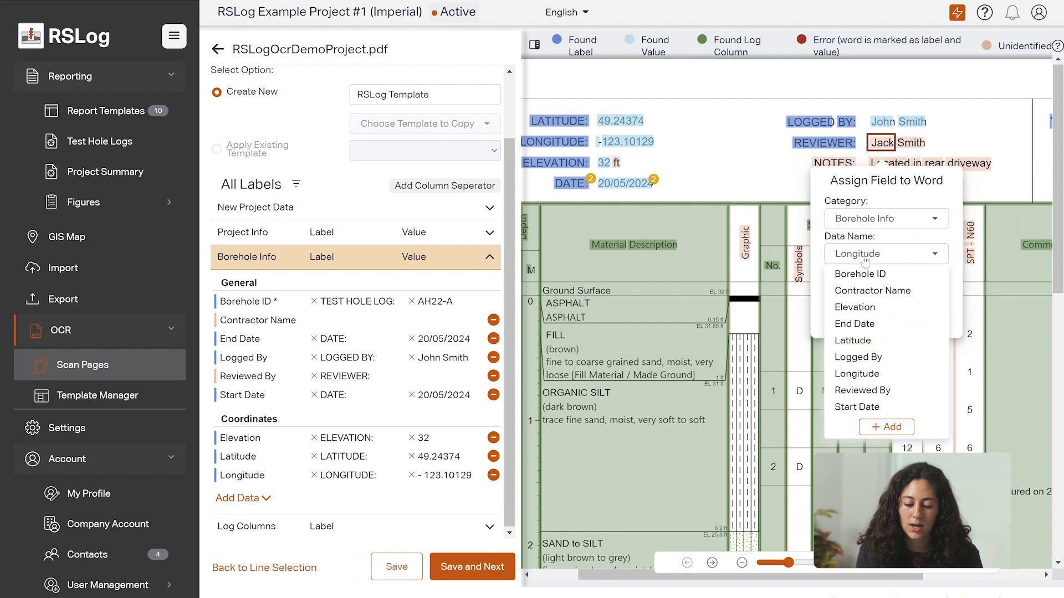
left_click(860, 390)
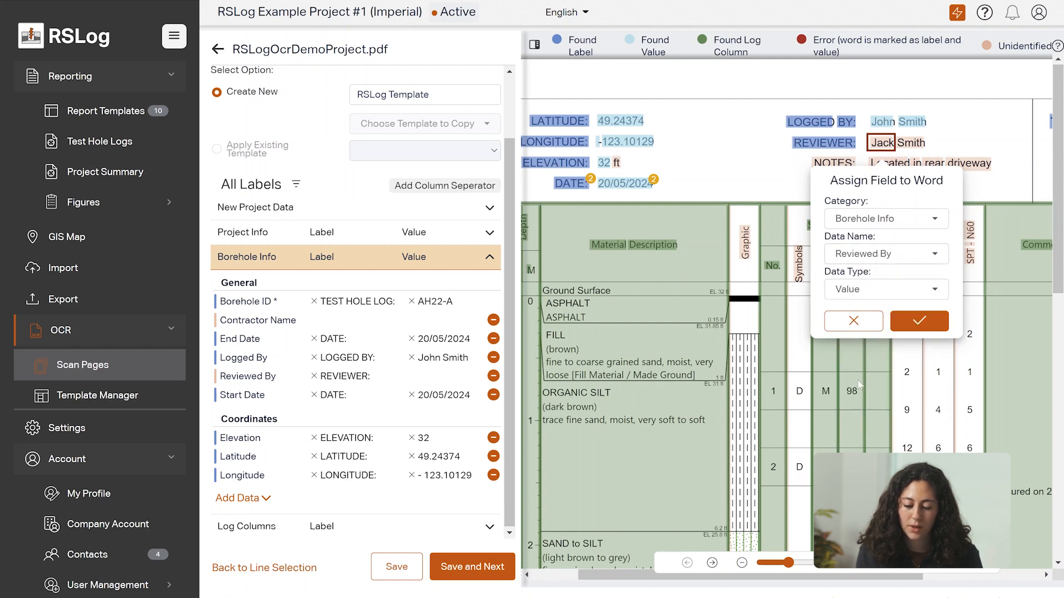
left_click(918, 320)
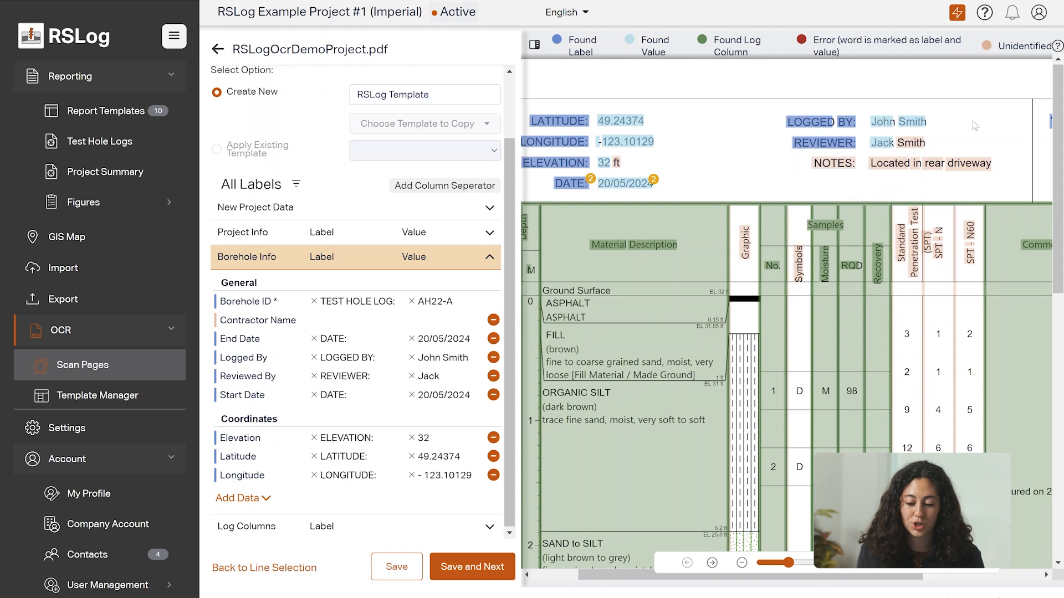
key("ctrl")
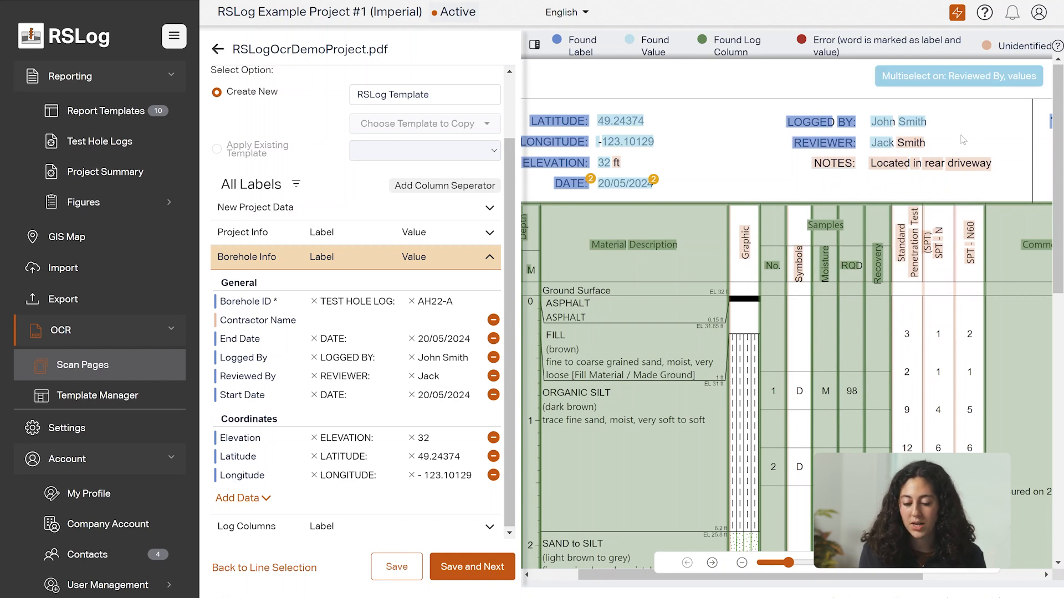
left_click(915, 145, "ctrl")
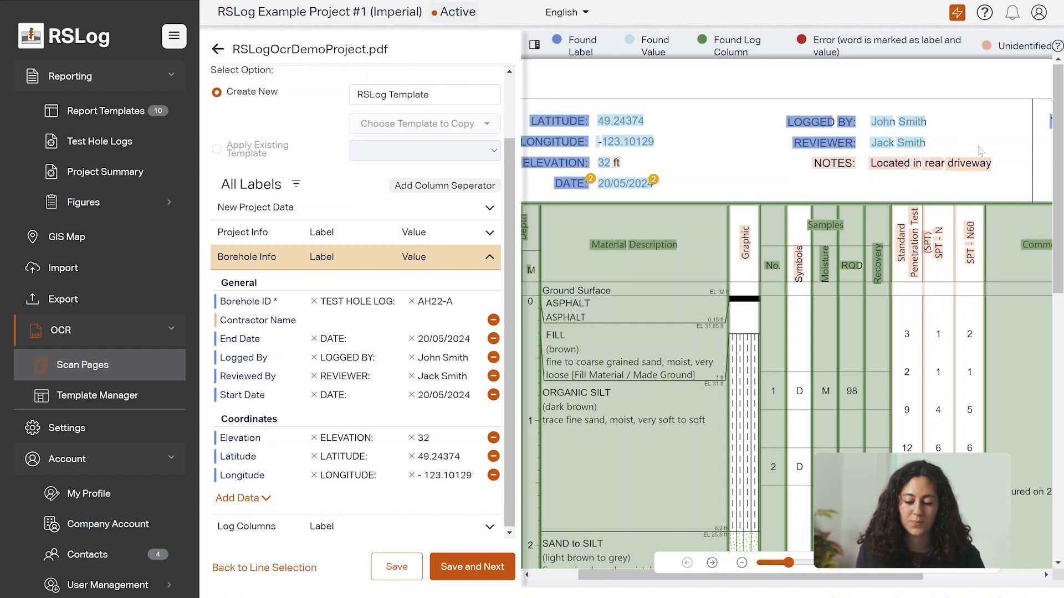
- Add the Location Description field to Borehole Info and assign the header text "Located in rear driveway" as its value
left_click_drag(1010, 186, 894, 153)
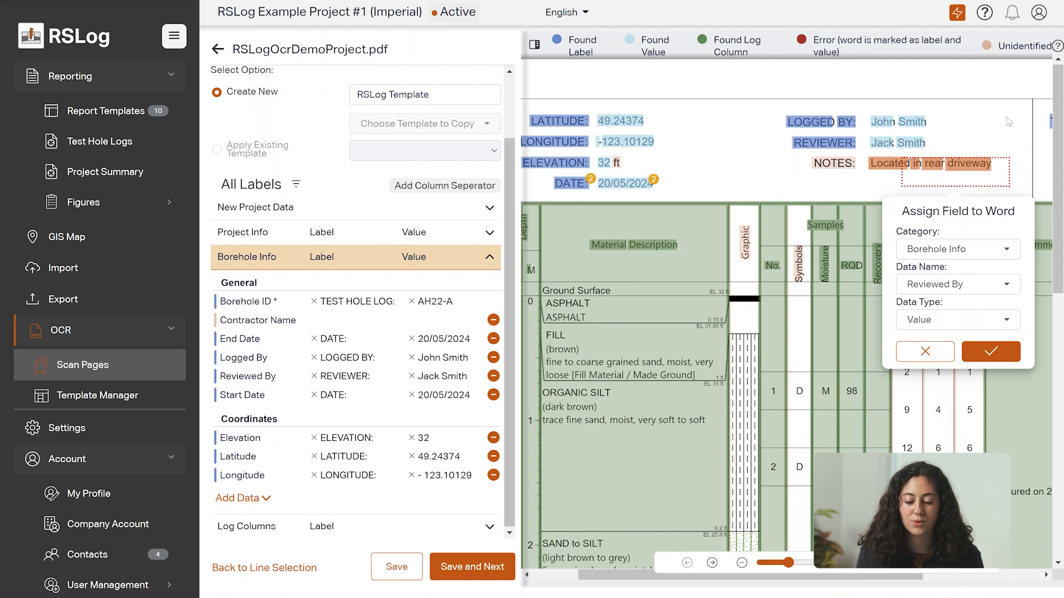
left_click(986, 115)
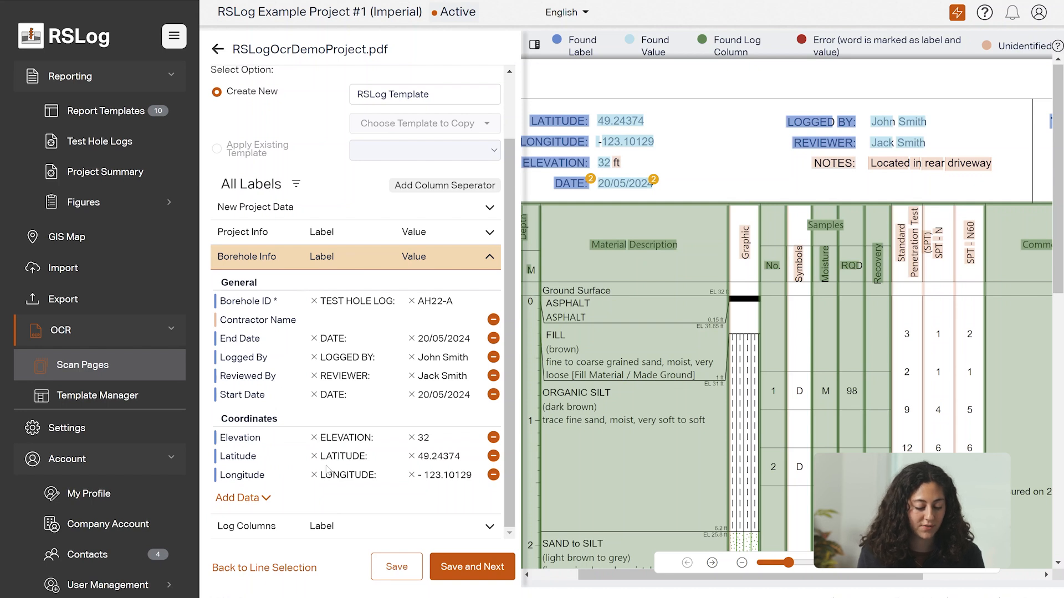
left_click(254, 500)
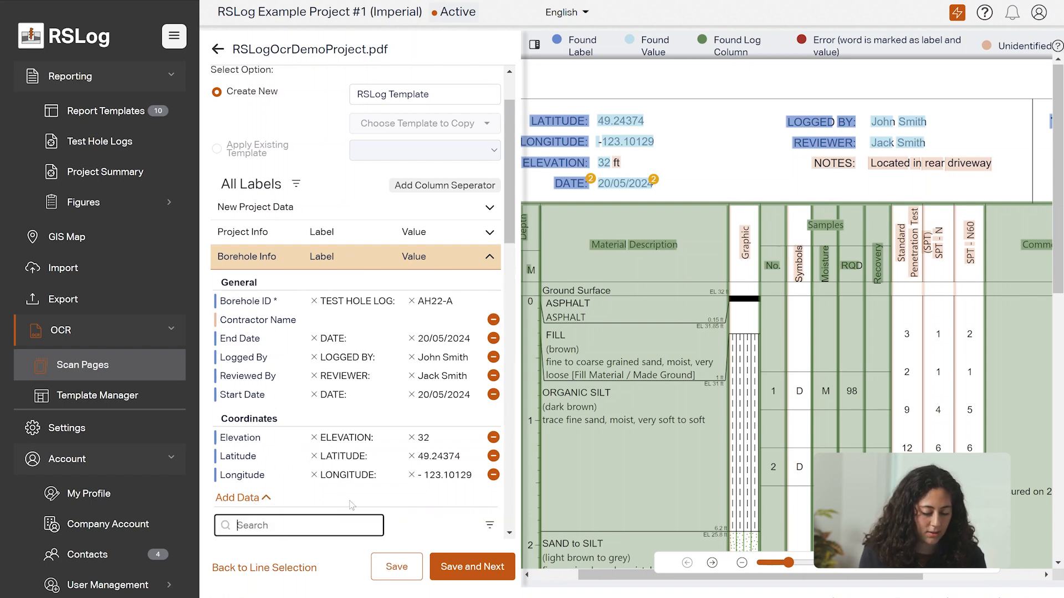
scroll(349, 504, "down", 7)
scroll(349, 504, "up", 1)
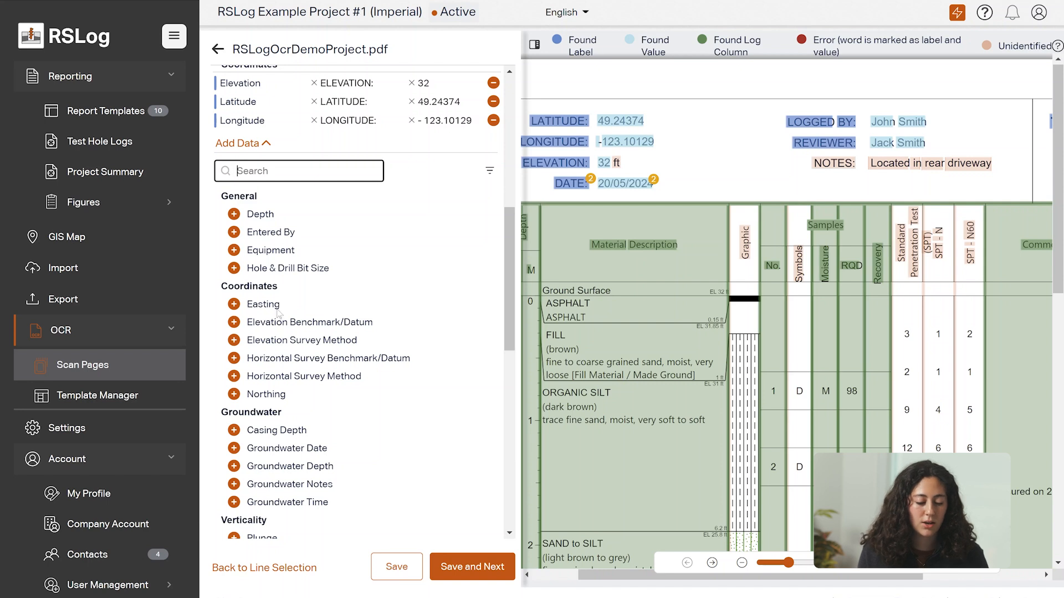
scroll(324, 418, "down", 3)
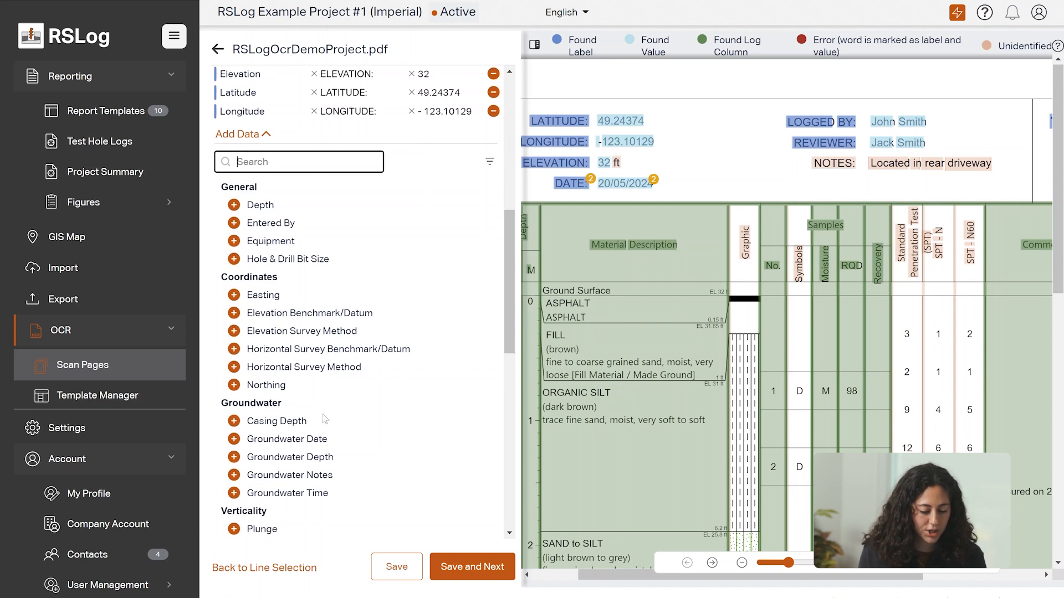
scroll(285, 470, "down", 1)
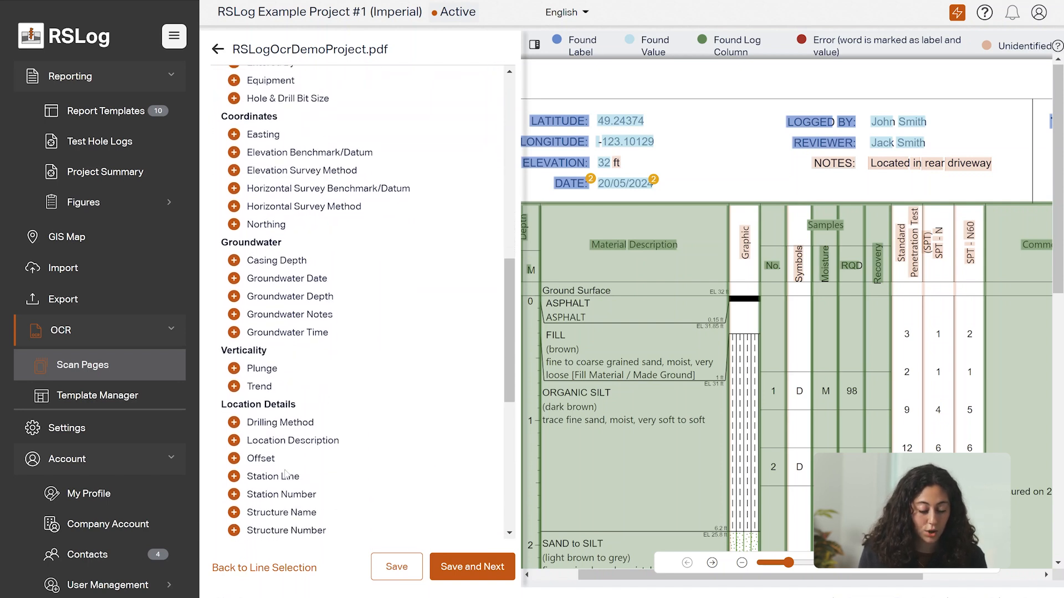
left_click(233, 441)
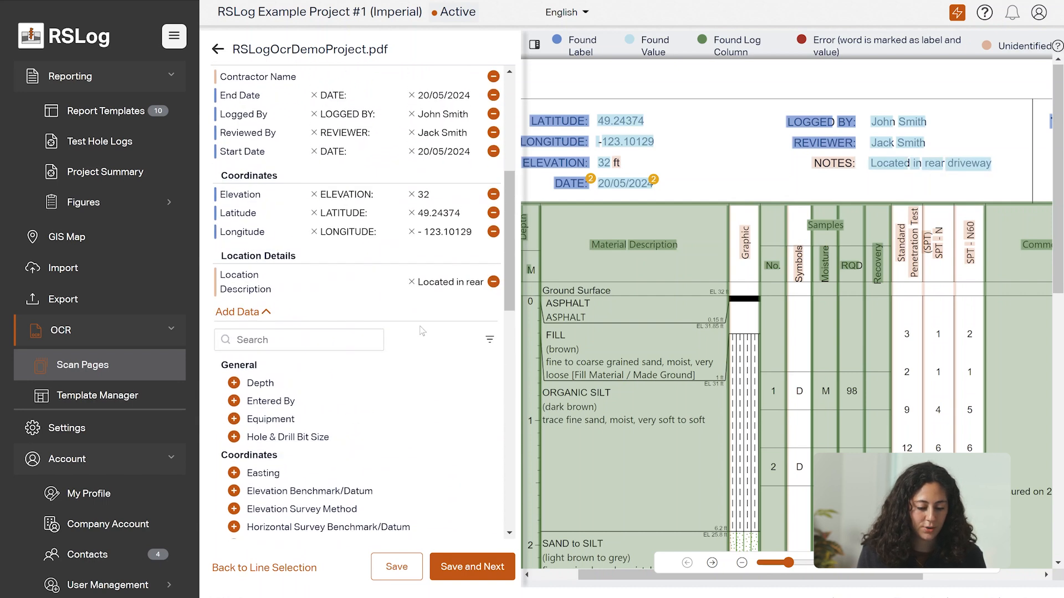
left_click(239, 316)
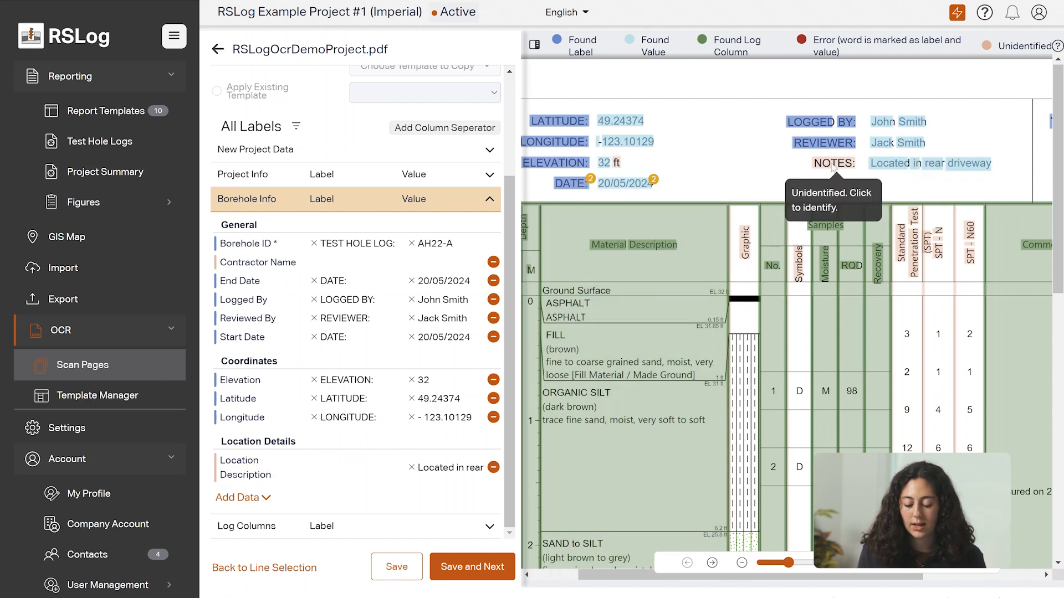
- Assign "NOTES:" as the label of Location Description and remove the Contractor Name field from Borehole Info
left_click(833, 168)
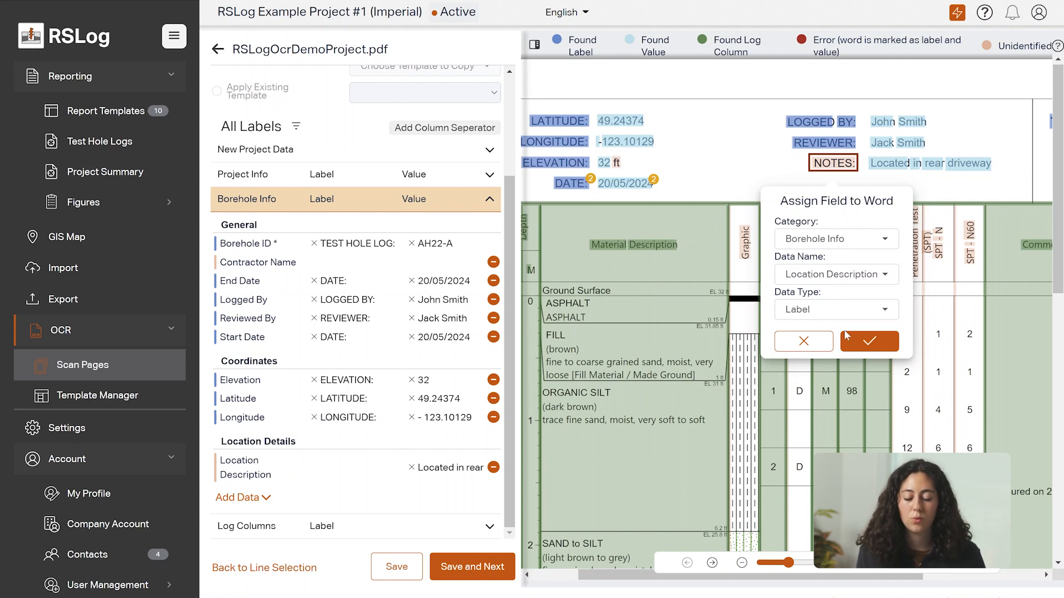
left_click(863, 342)
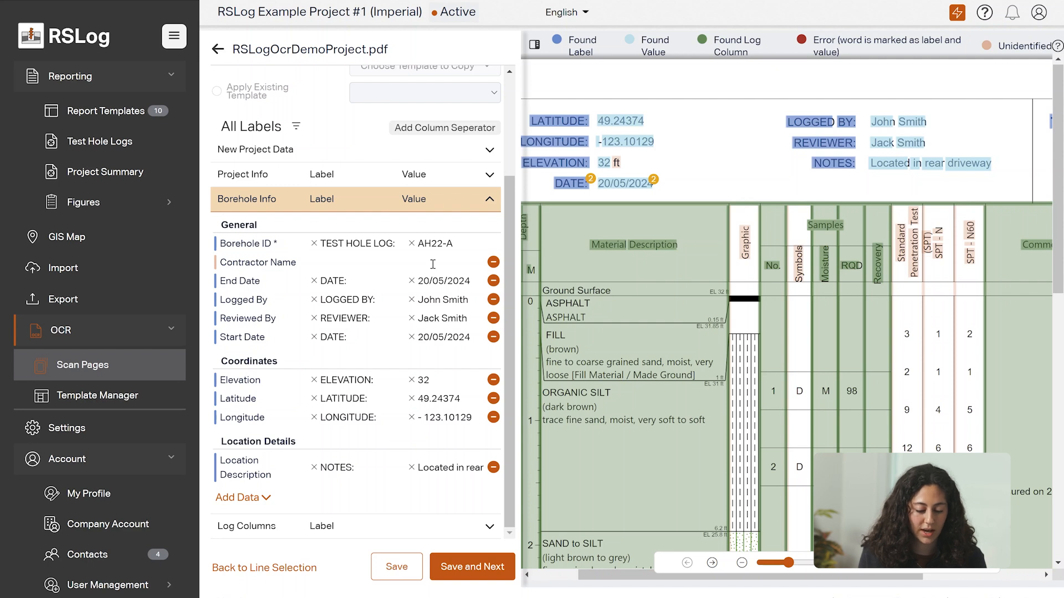
left_click(492, 264)
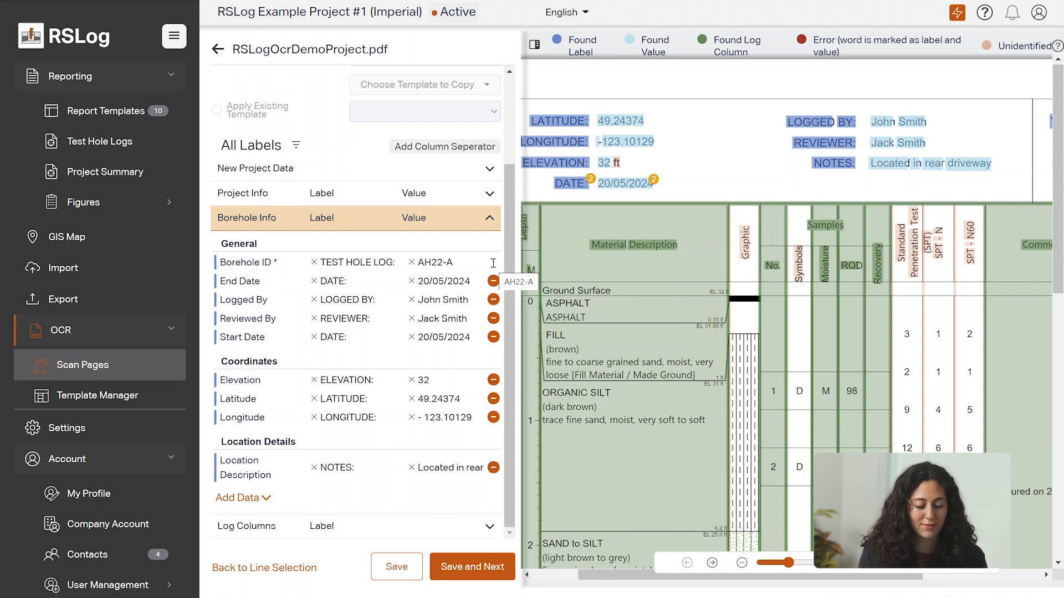
left_click(421, 222)
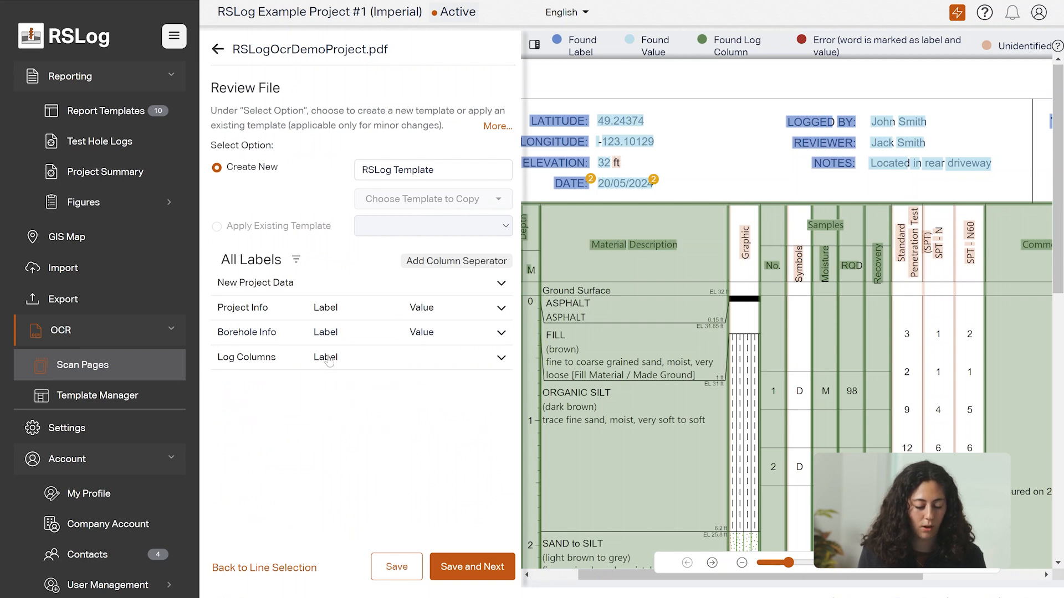
- Check which log column is assigned to Depth under Log Columns, and identify the FT column as Depth instead
left_click(328, 358)
scroll(329, 360, "down", 3)
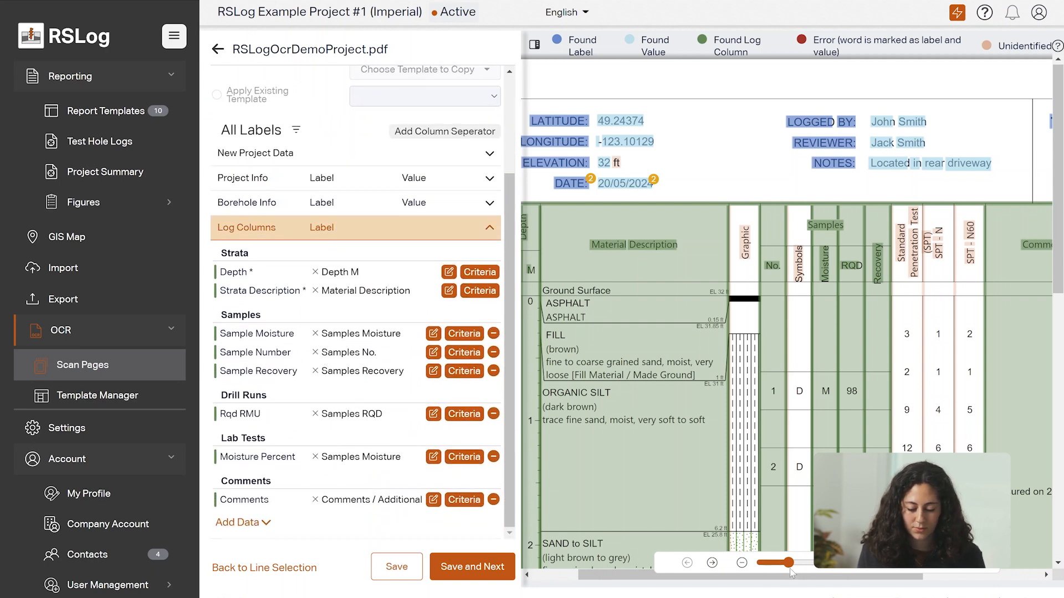
left_click(743, 564)
left_click(744, 564)
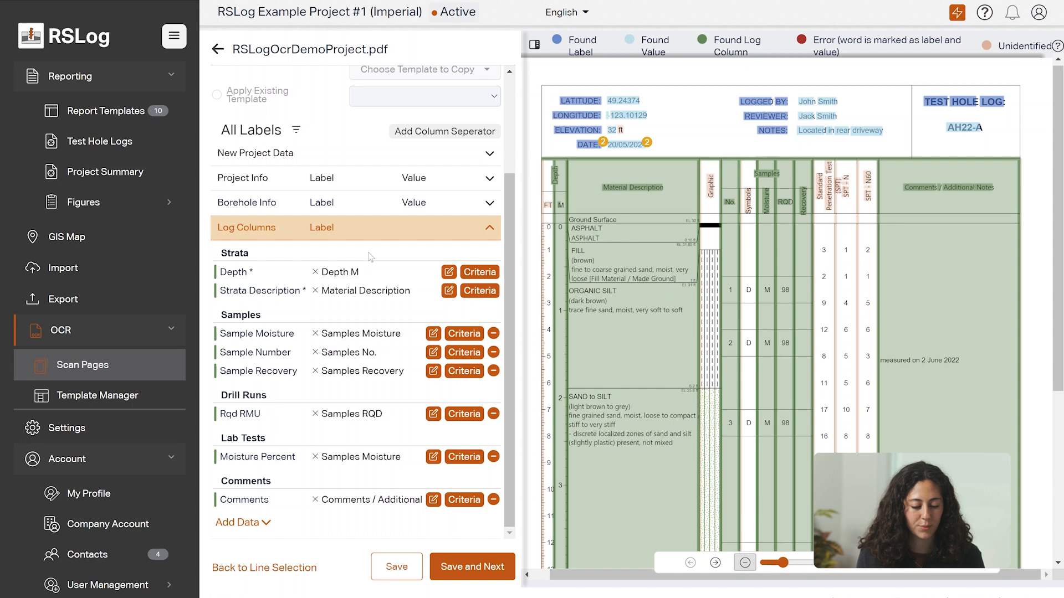
left_click(260, 275)
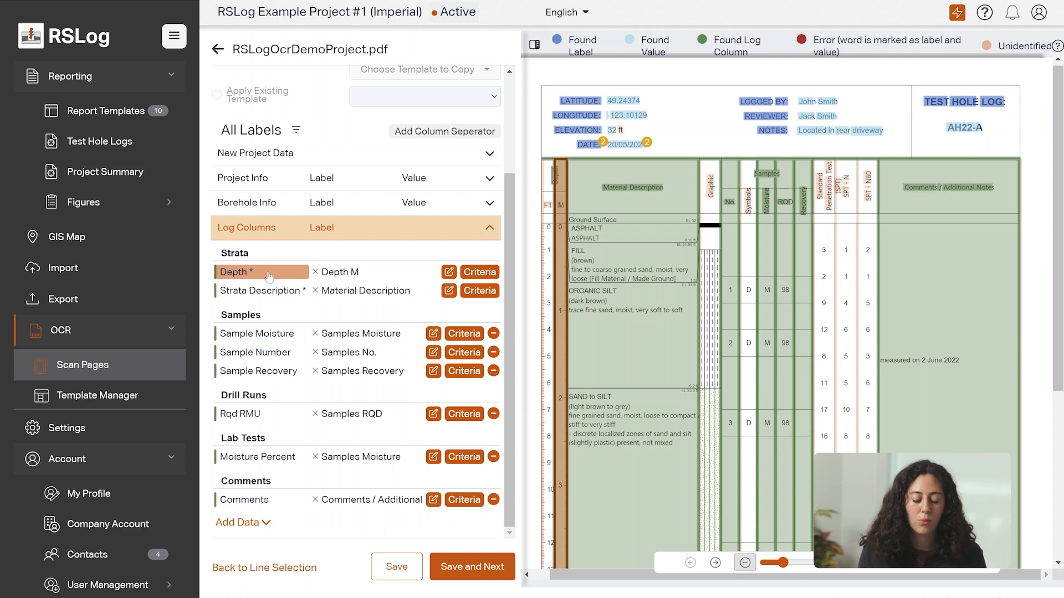
left_click(291, 278)
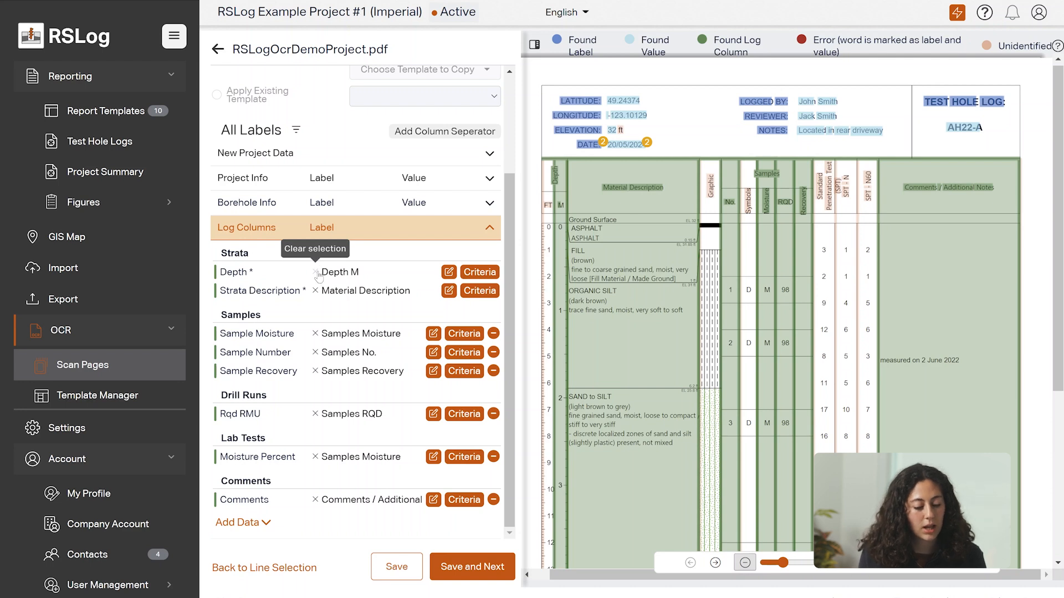
left_click(548, 244)
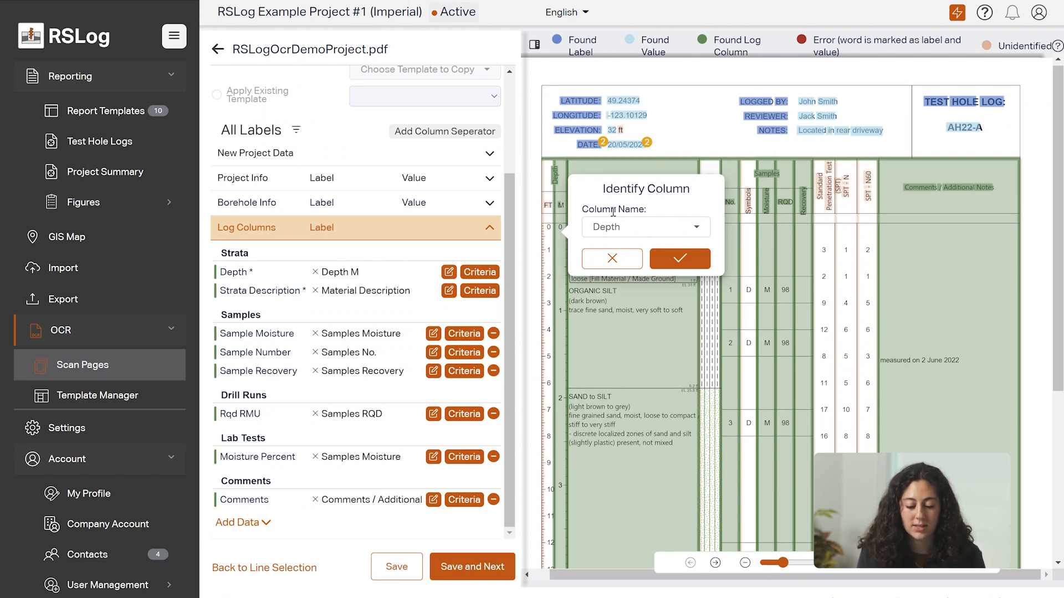
left_click(677, 260)
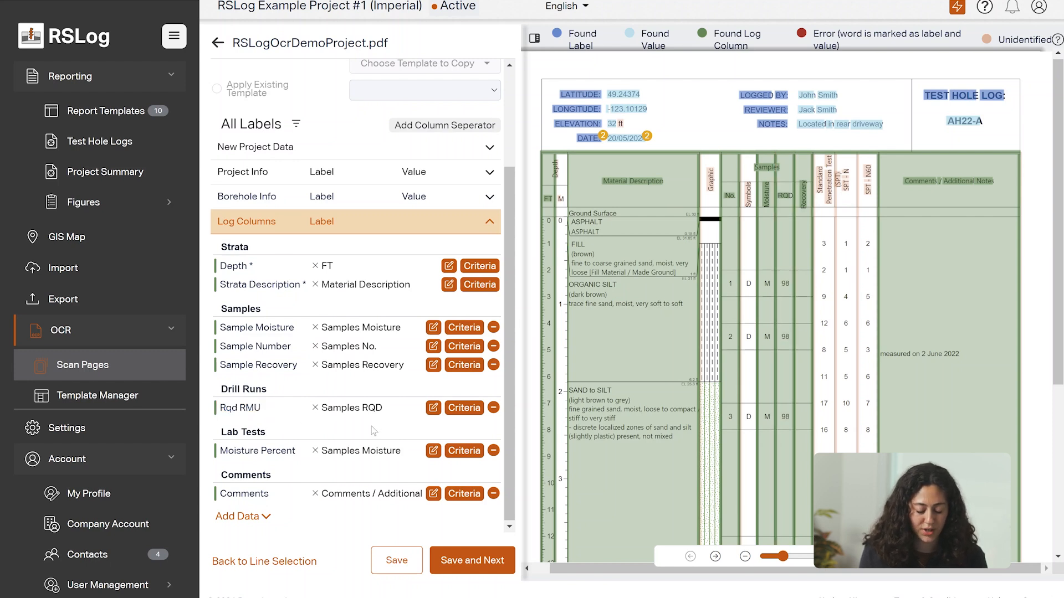
- Remove the Rqd RMU field under Drill Runs from the Log Columns
left_click(493, 410)
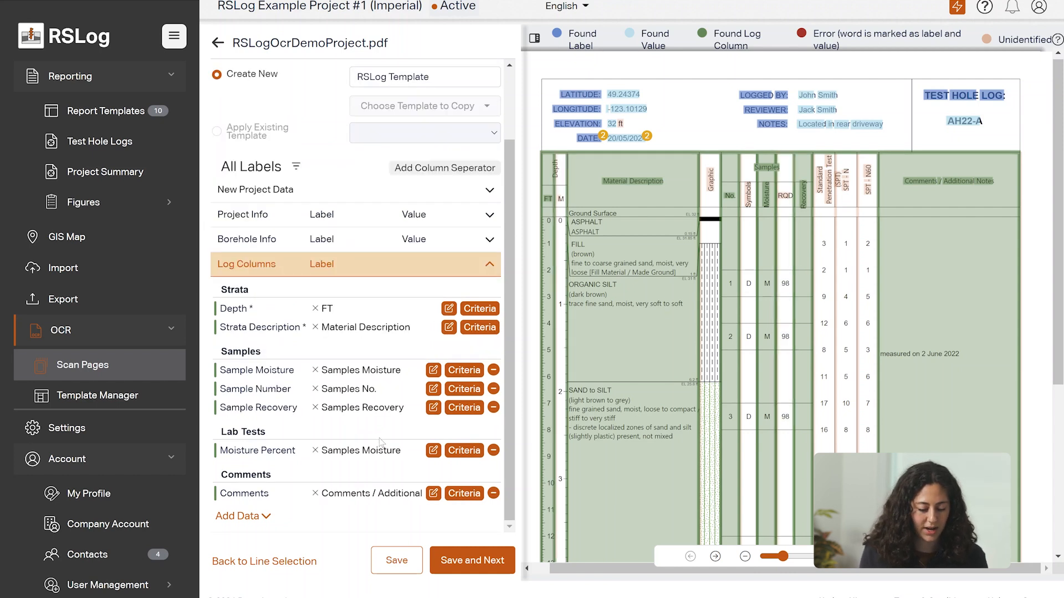
- Remove Moisture Percent from the log columns and add the Sample Type and Sample RQD fields under Samples
left_click(262, 452)
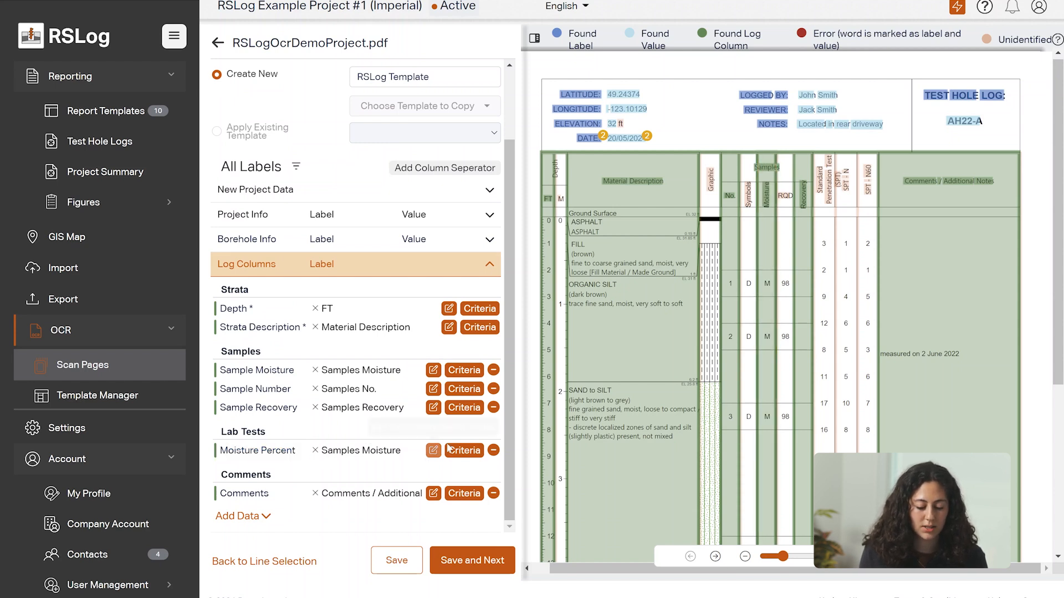
left_click(494, 451)
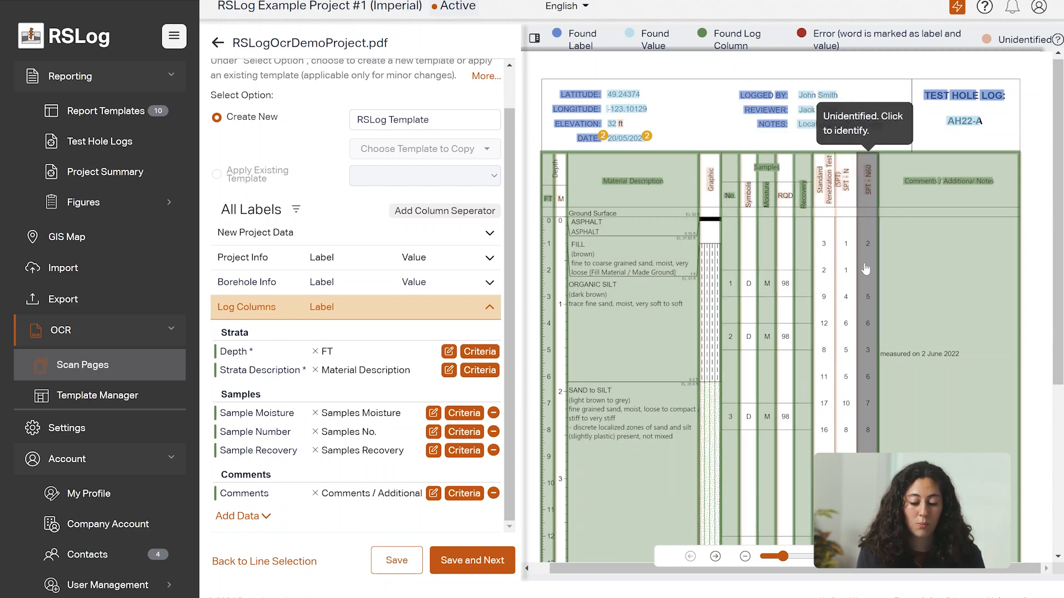
left_click(246, 517)
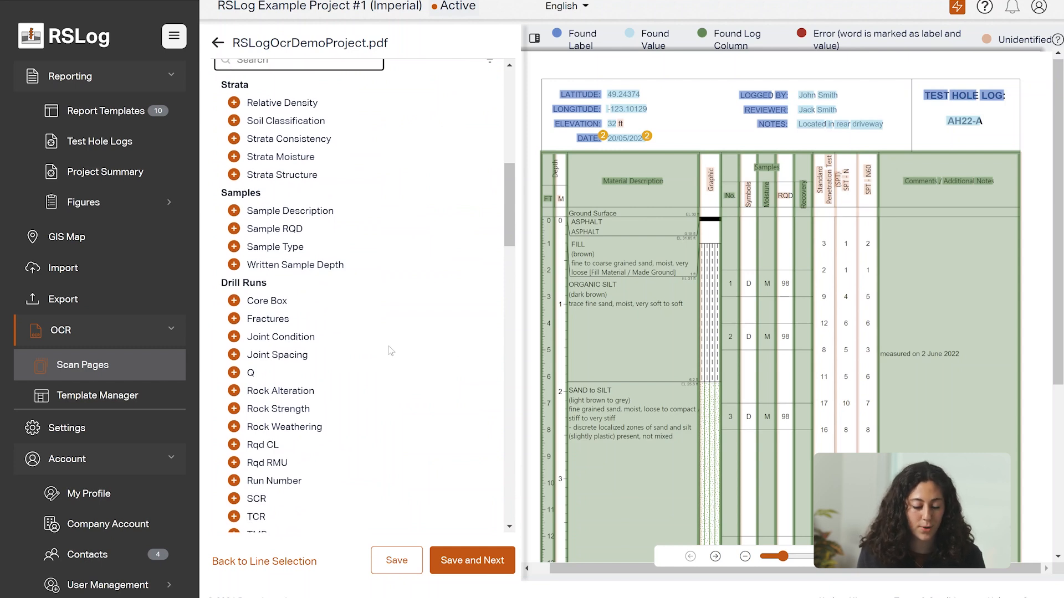
left_click(234, 247)
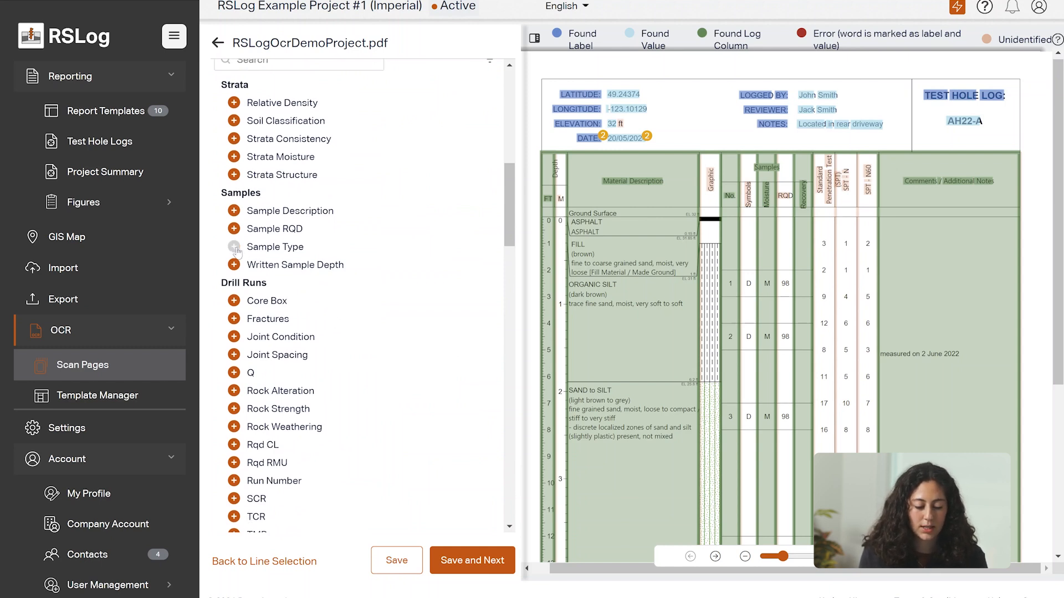
left_click(234, 229)
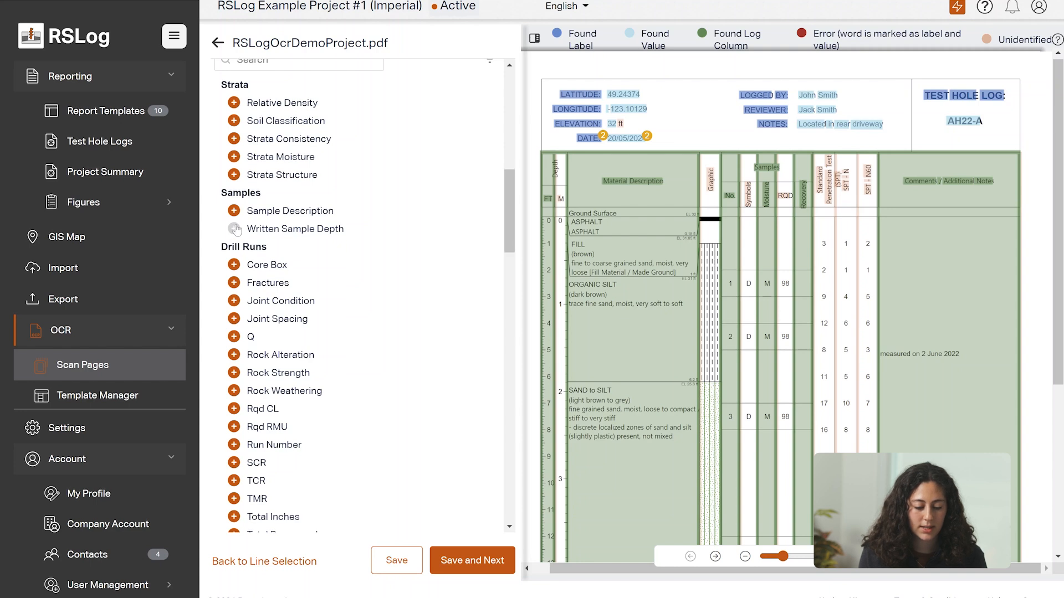
- Find the SPT fields and add Standard Penetration Test (SPT) - N1, N60 and Reporting Value to the log columns
left_click(290, 164)
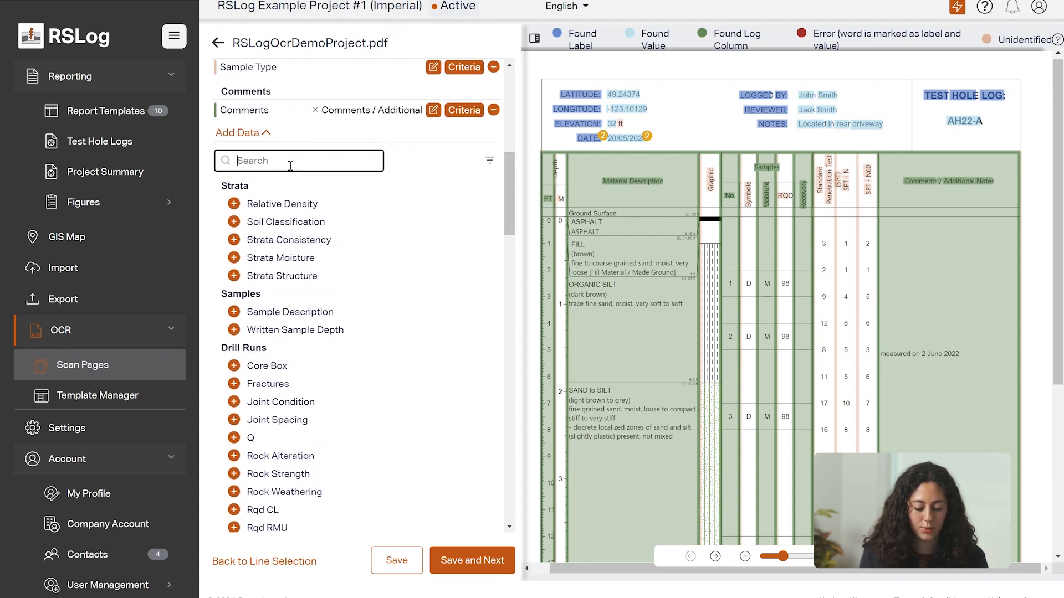
type("spt")
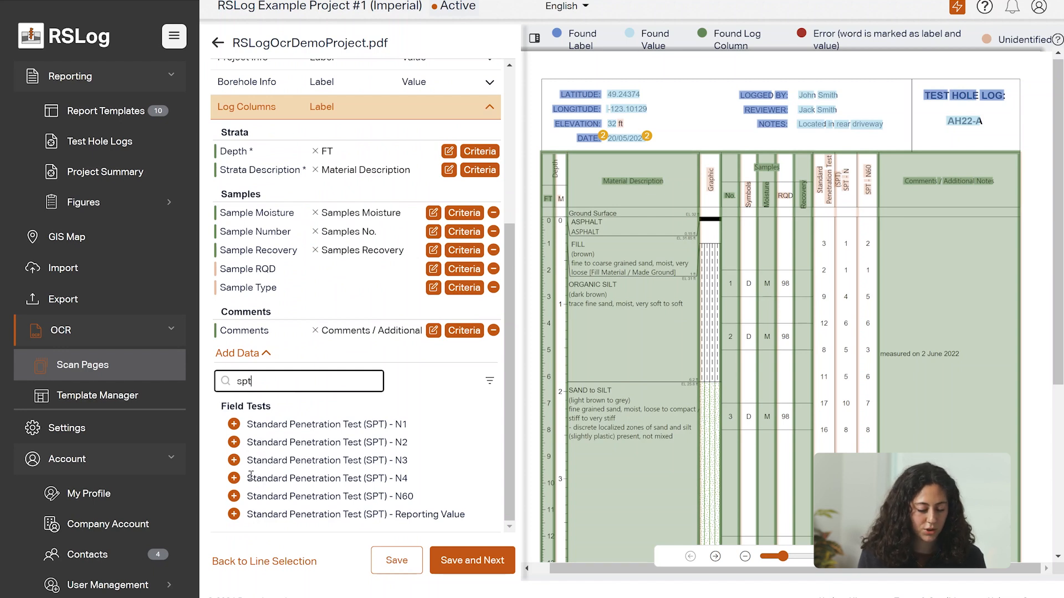
left_click(234, 425)
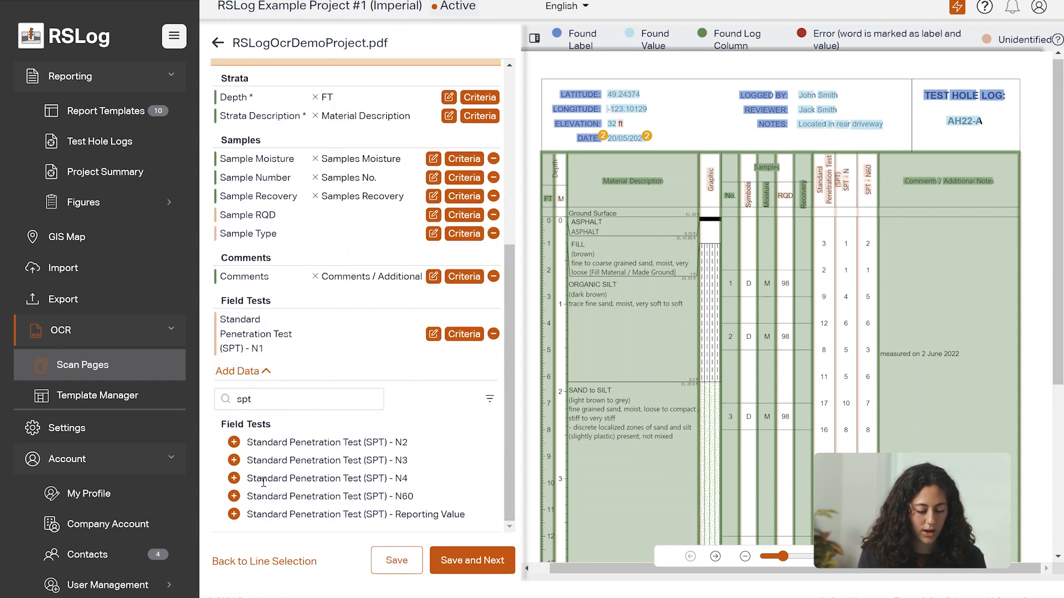
left_click(234, 498)
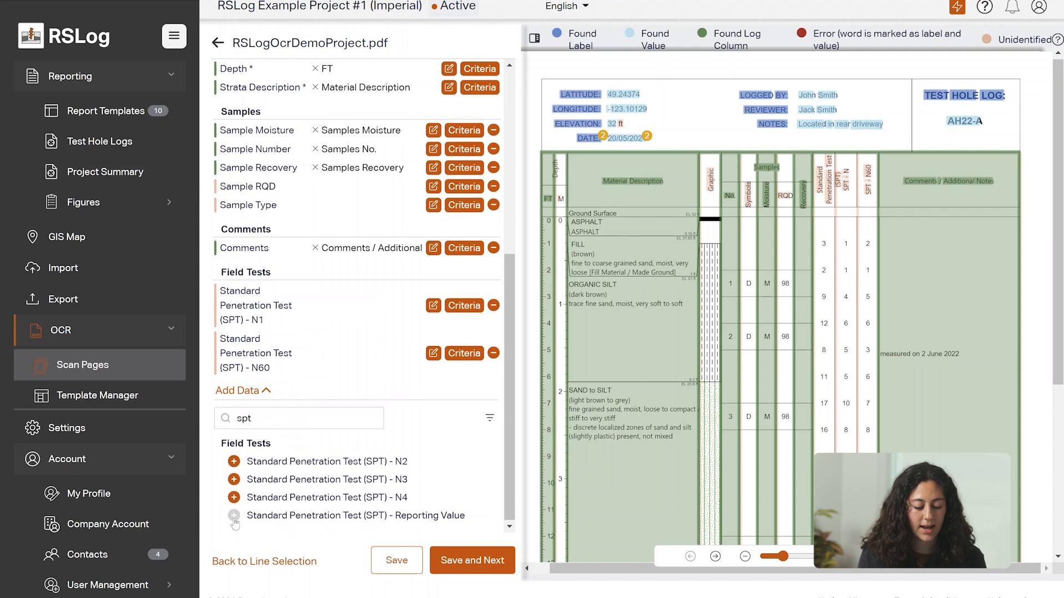
left_click(234, 513)
left_click(244, 453)
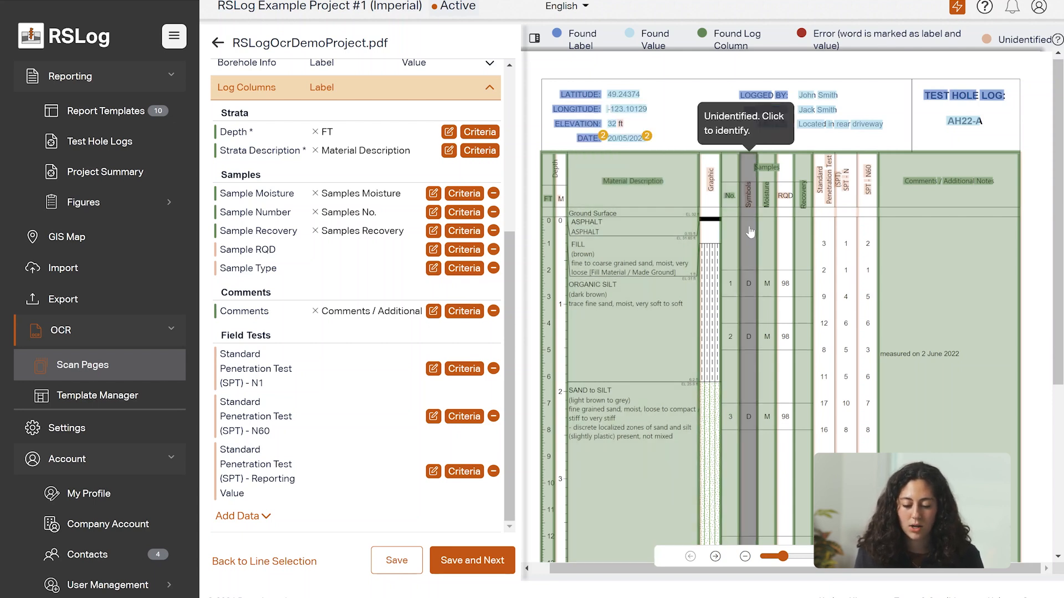
- Identify the log's Symbols column as Sample Type and its RQD column as Sample RQD
left_click(750, 232)
left_click(829, 211)
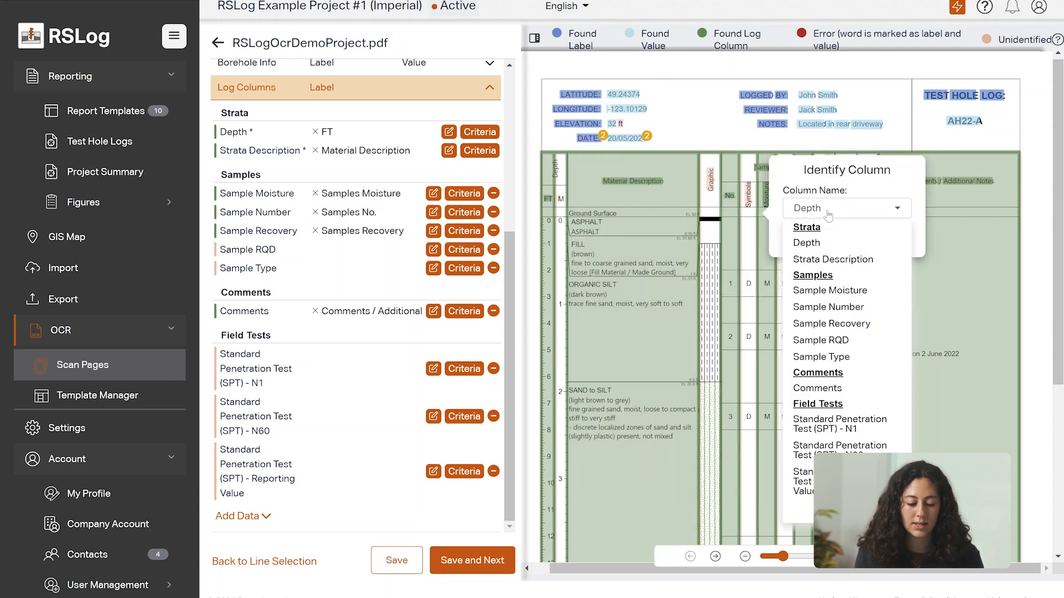
left_click(833, 357)
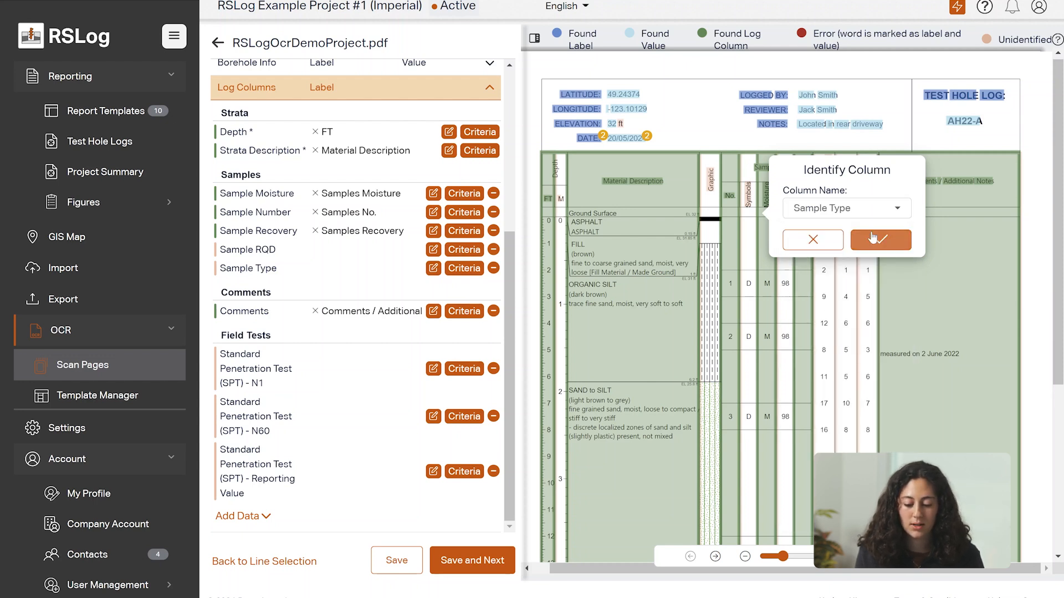
left_click(880, 242)
left_click(790, 248)
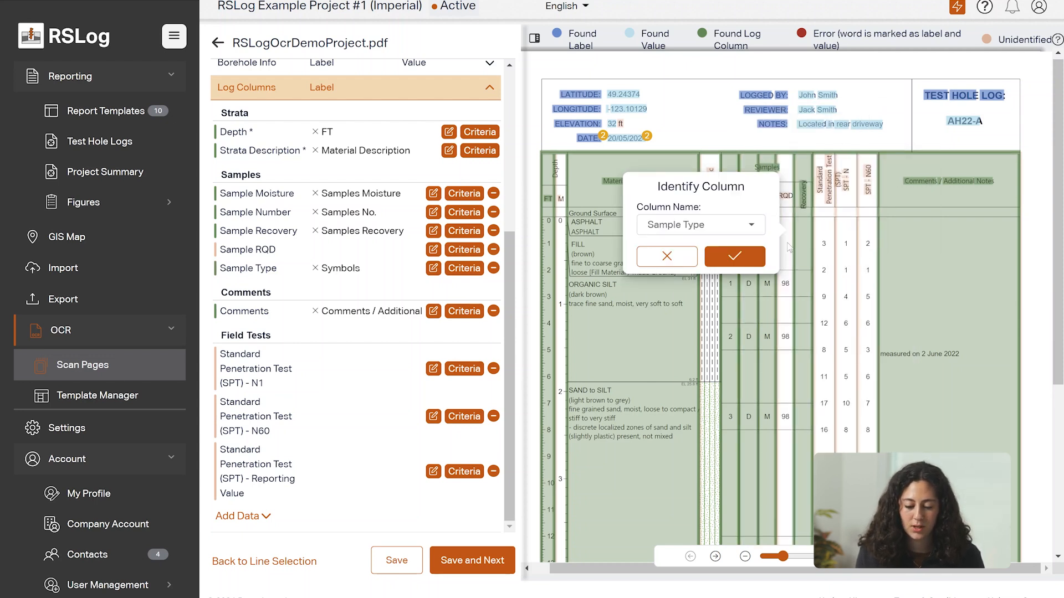
left_click(736, 228)
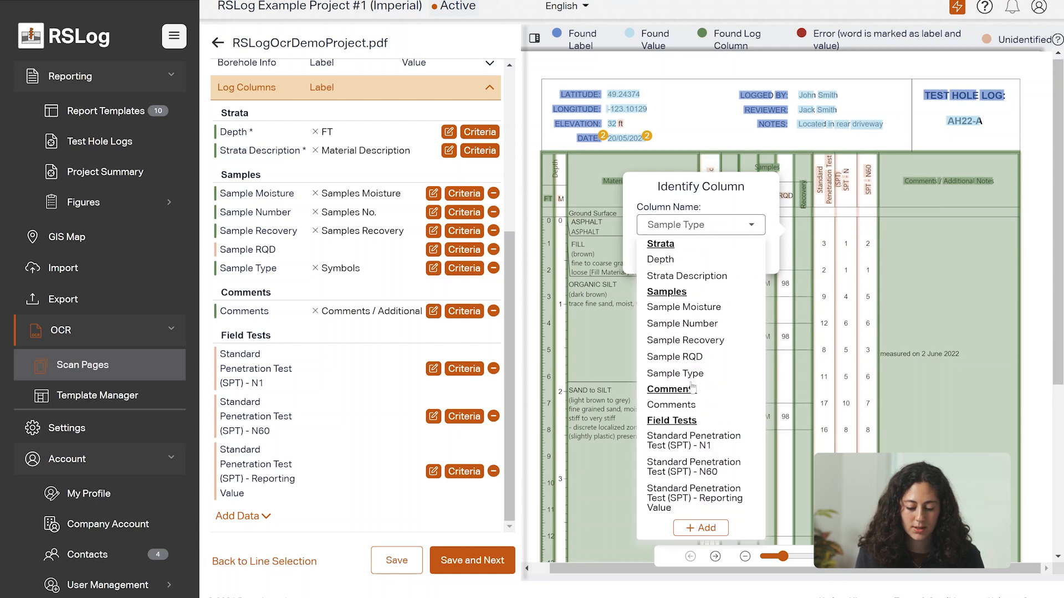
left_click(691, 358)
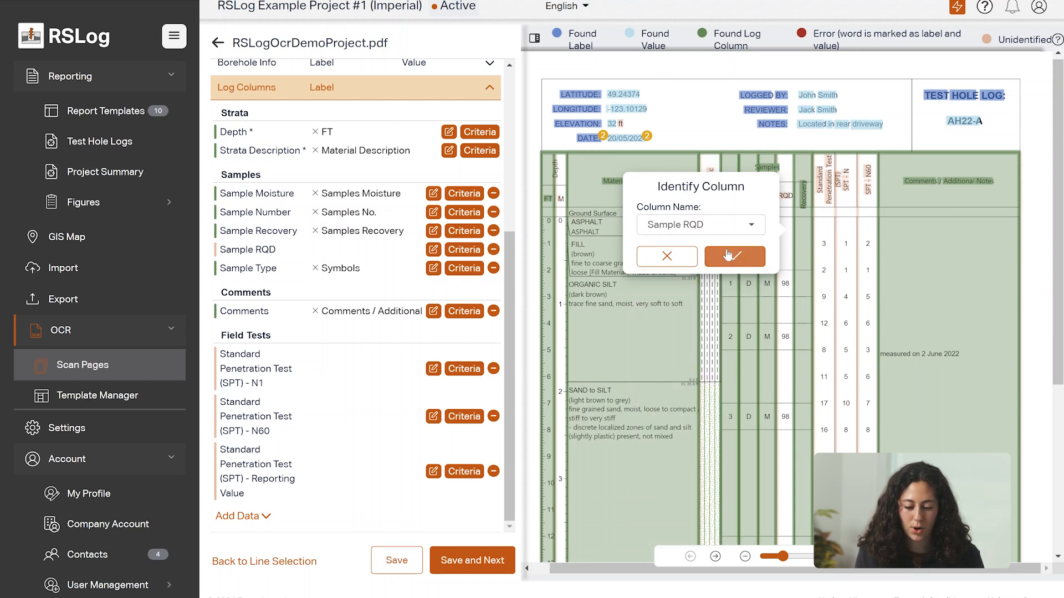
left_click(745, 253)
- Identify the log's Standard Penetration Test column as Standard Penetration Test (SPT) - Reporting Value
left_click(829, 220)
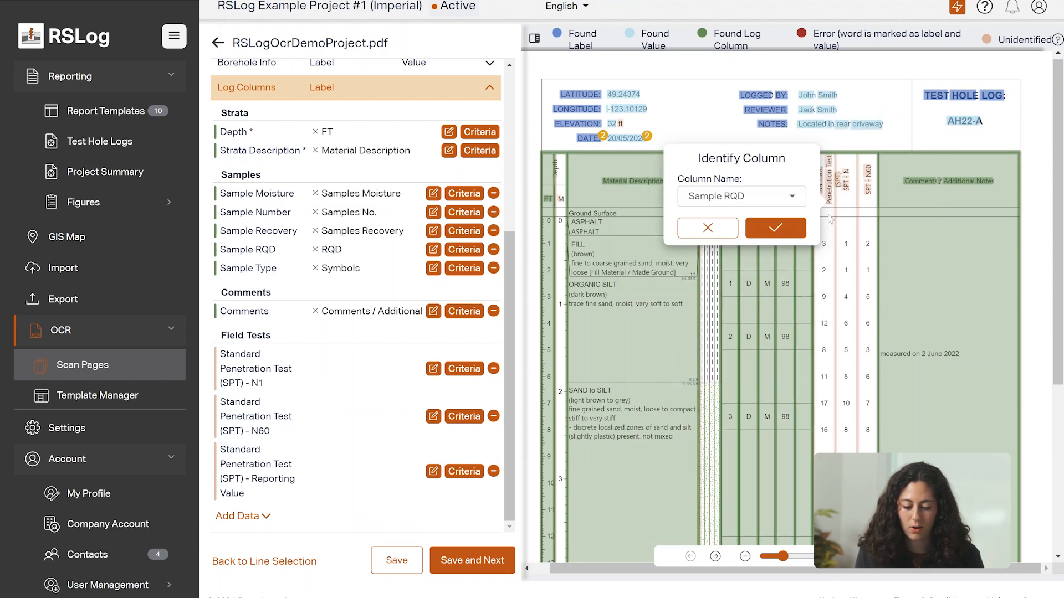
left_click(778, 201)
left_click(732, 470)
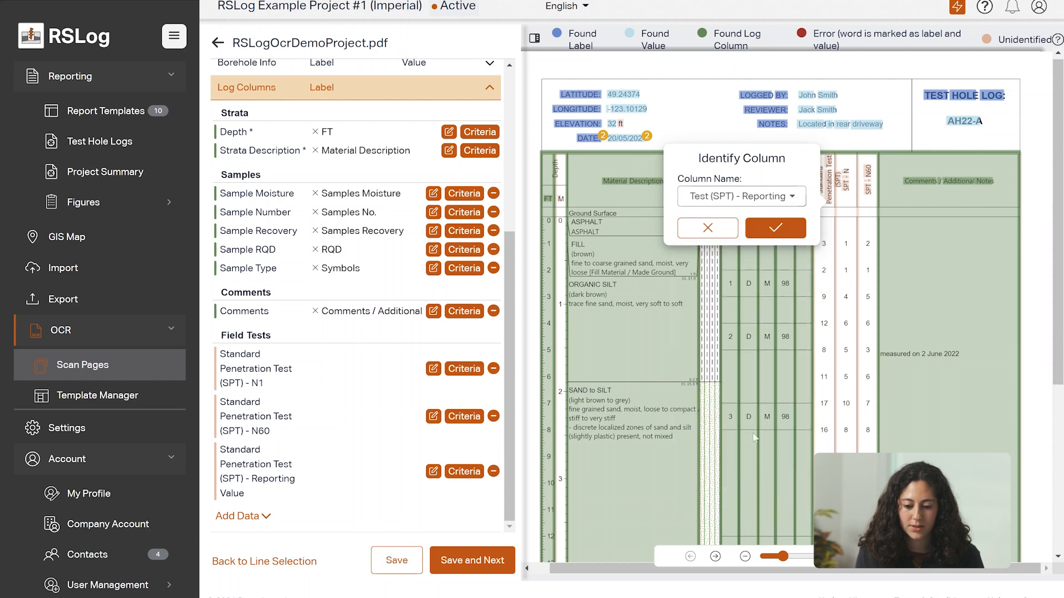
left_click(778, 229)
- Identify the SPT - N column as Standard Penetration Test (SPT) - N1 and the SPT - N60 column as Standard Penetration Test (SPT) - N60
left_click(848, 226)
left_click(782, 209)
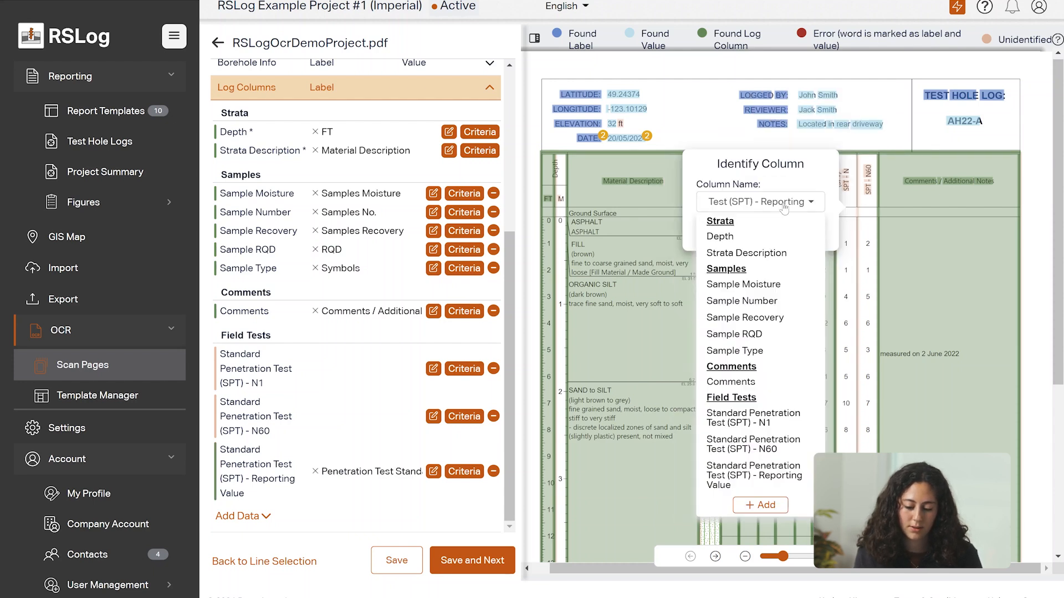
left_click(770, 421)
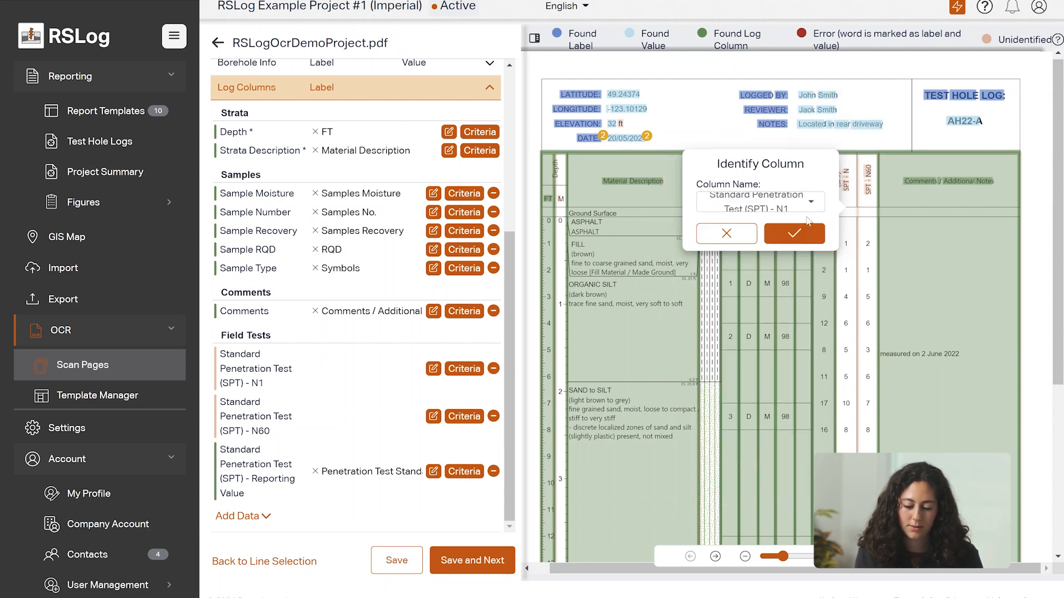
left_click(804, 235)
left_click(867, 177)
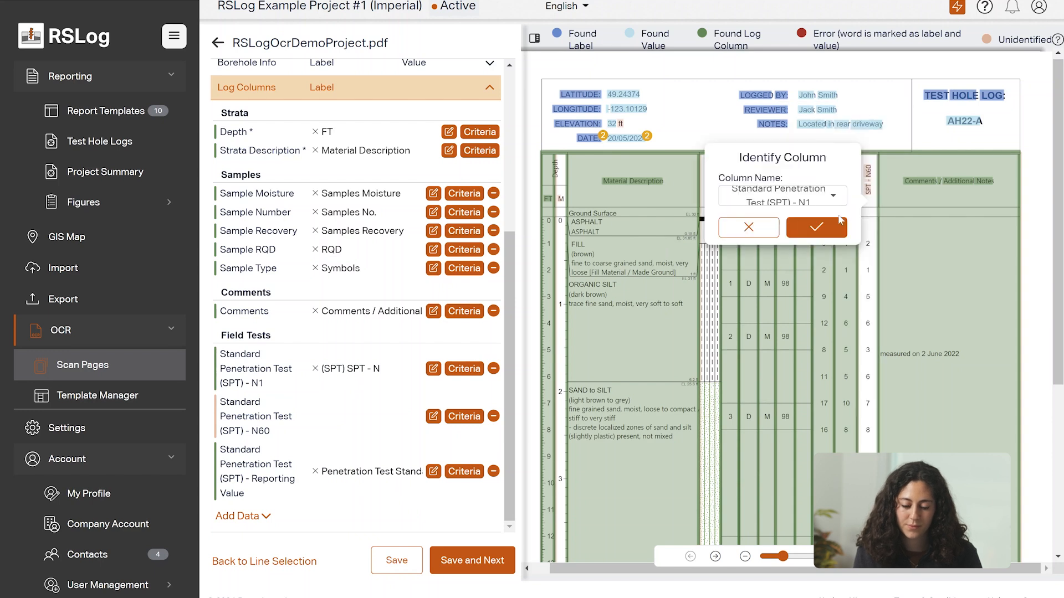
left_click(812, 197)
left_click(761, 443)
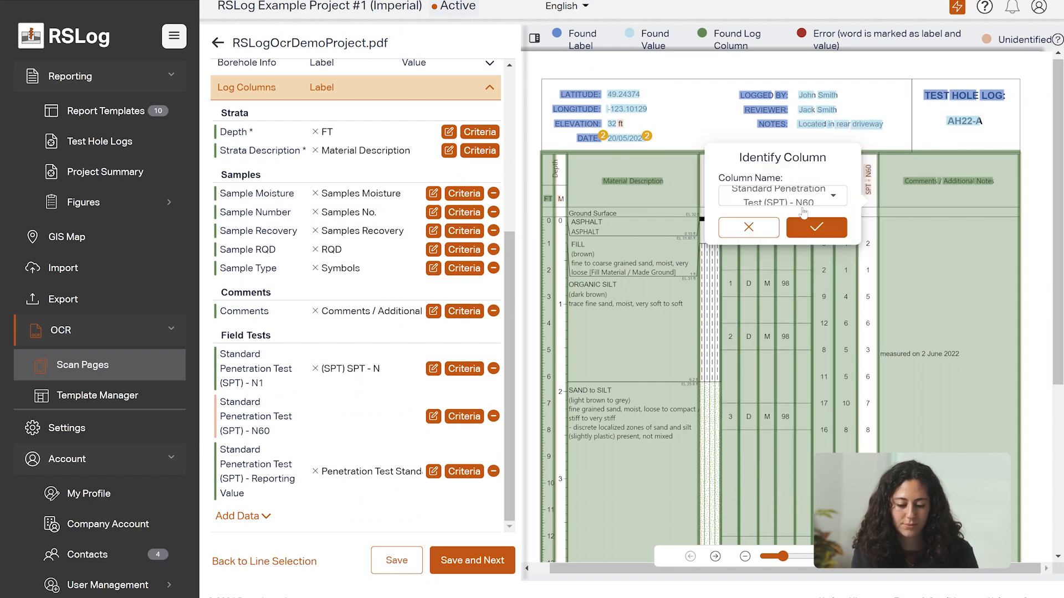
left_click(811, 224)
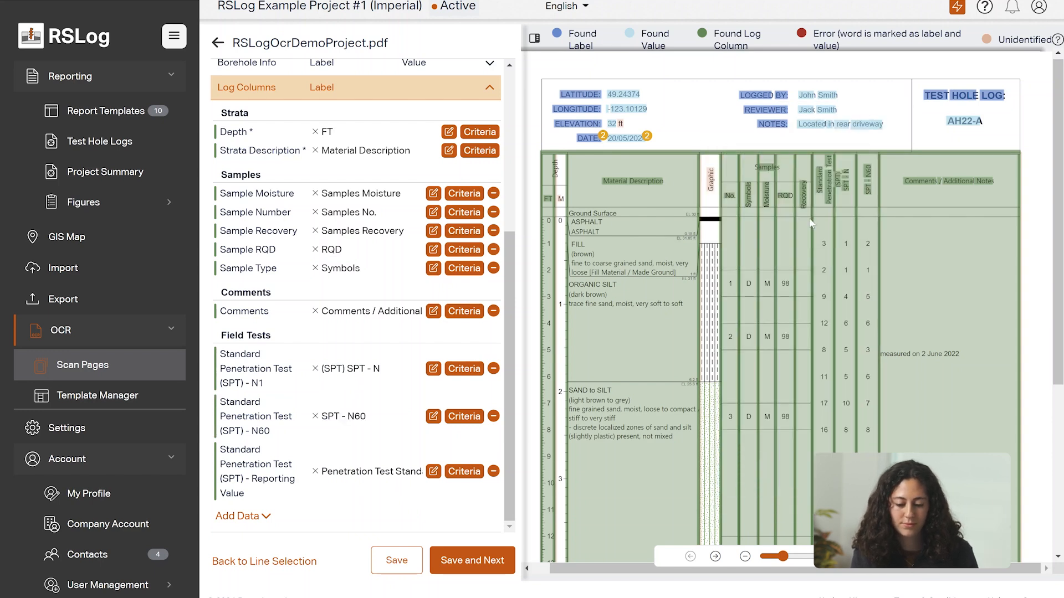
- Look over the whole labelled page, save the template and create the boreholes from RSLogOcrDemoProject.pdf
left_click(340, 94)
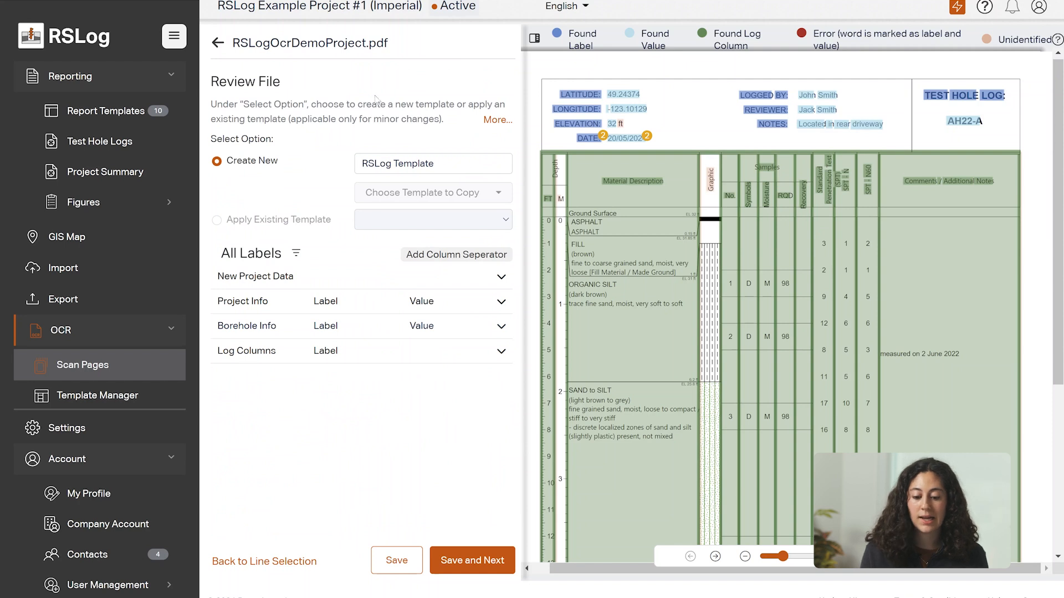
left_click(746, 558)
left_click(746, 557)
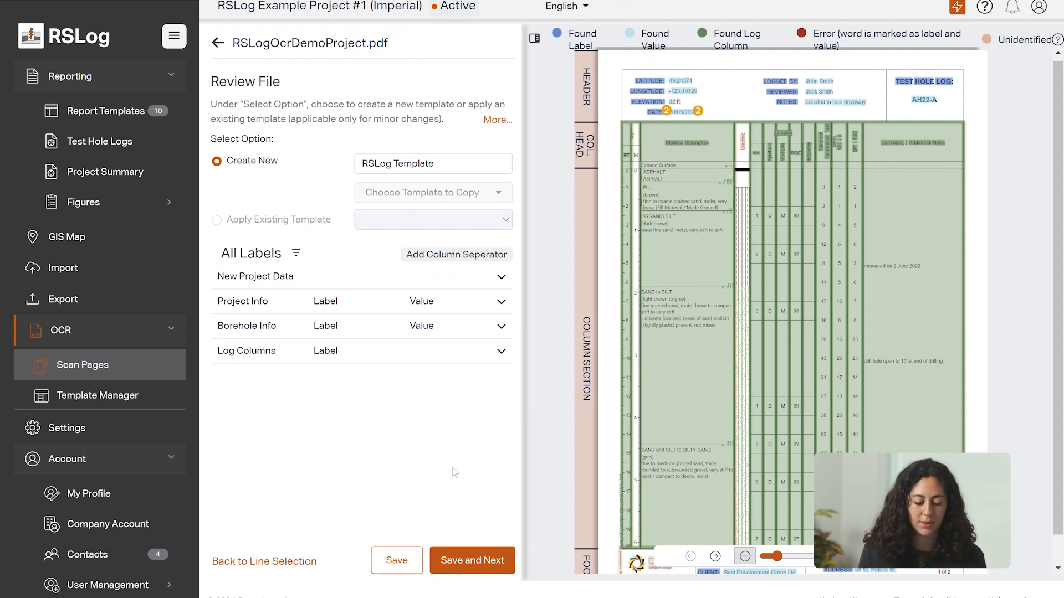
left_click(470, 561)
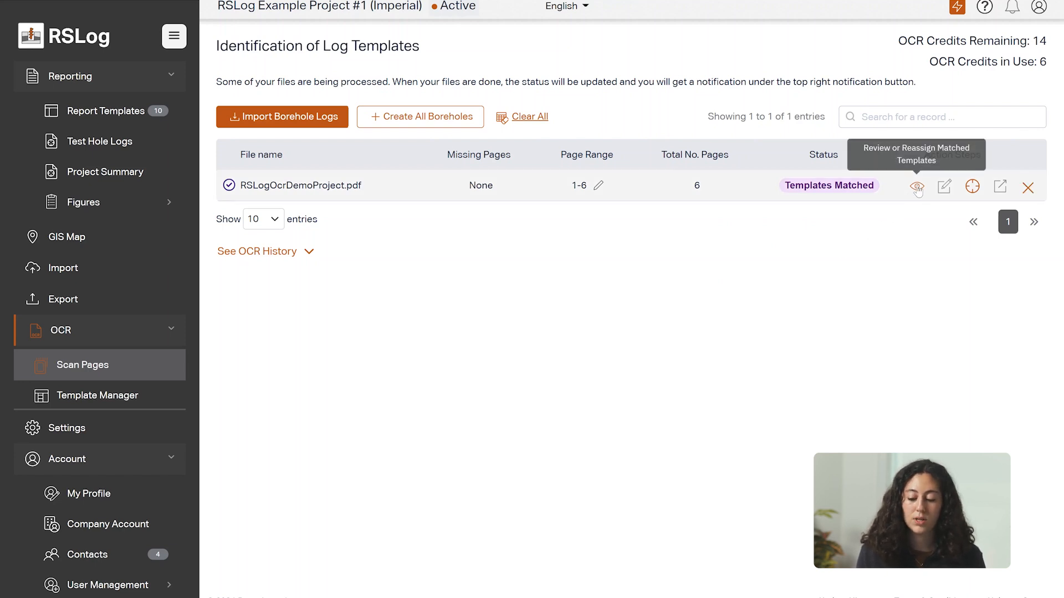
left_click(973, 187)
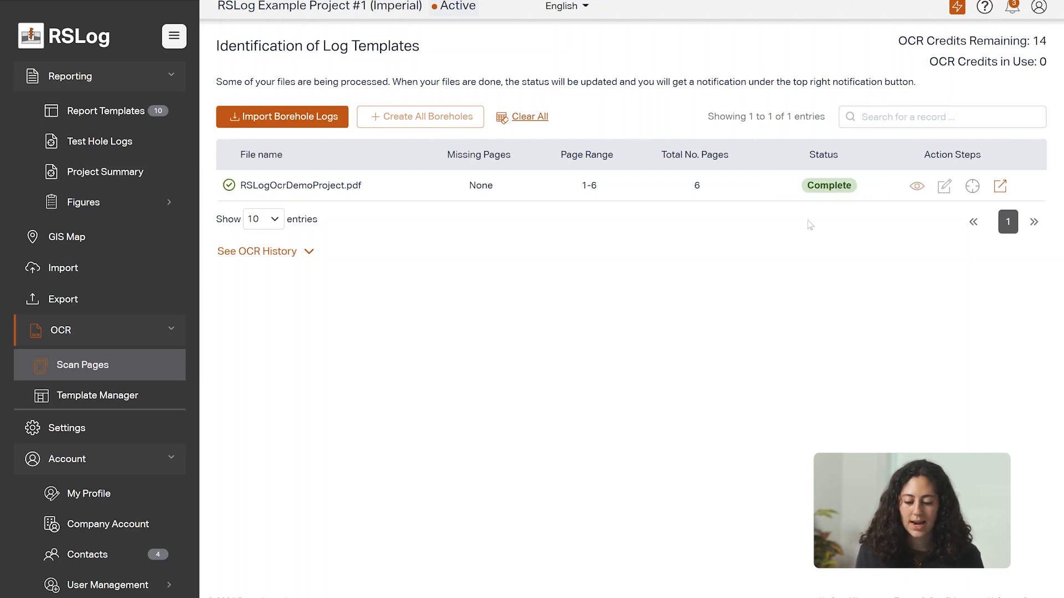
- Read the newest notification about RSLogOcrDemoProject.pdf and check the OCR history for the created boreholes
left_click(1012, 13)
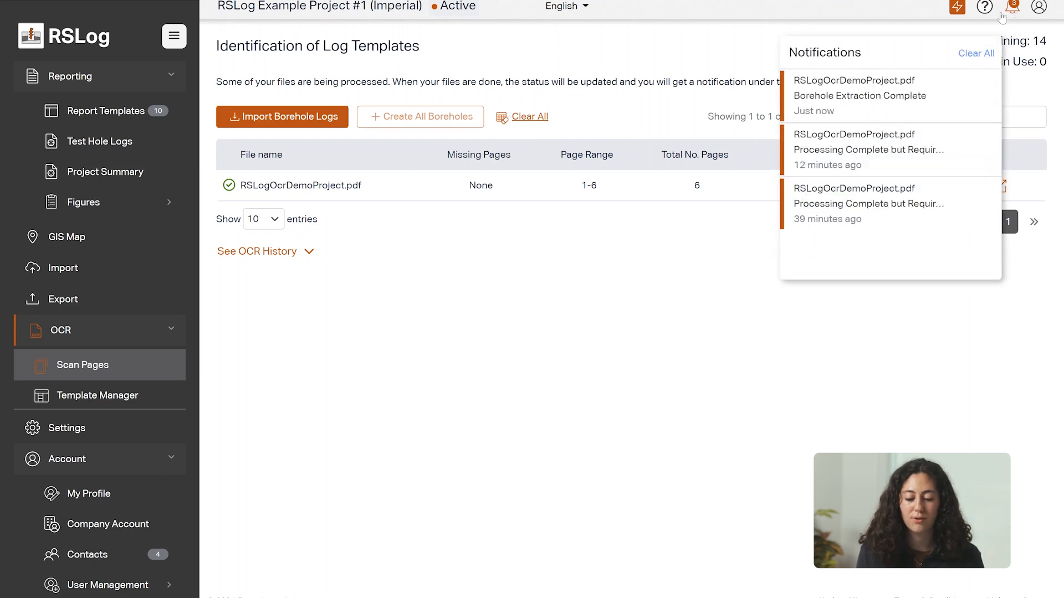
left_click(986, 95)
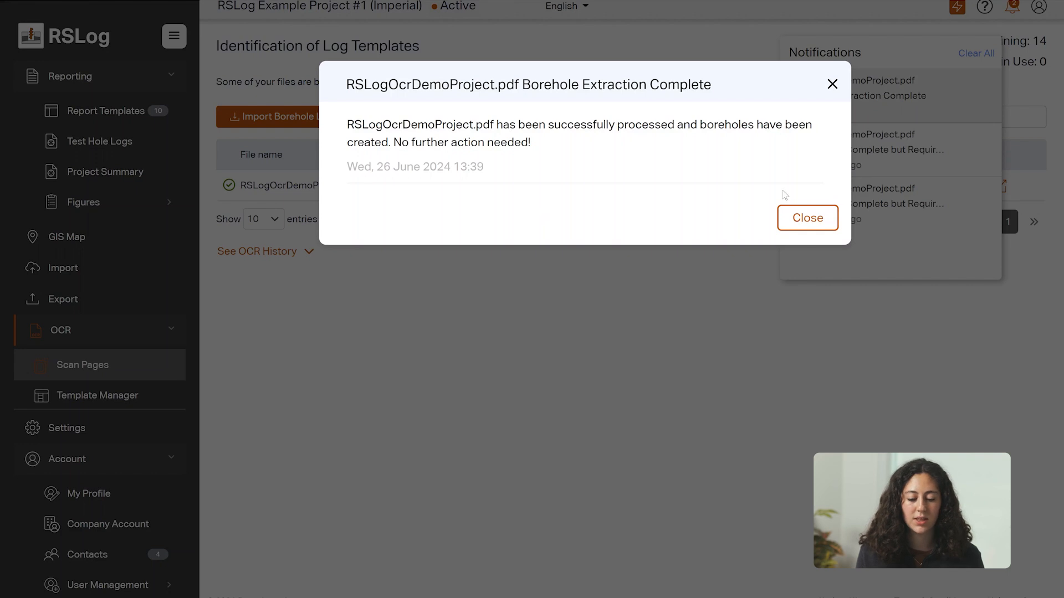
left_click(807, 220)
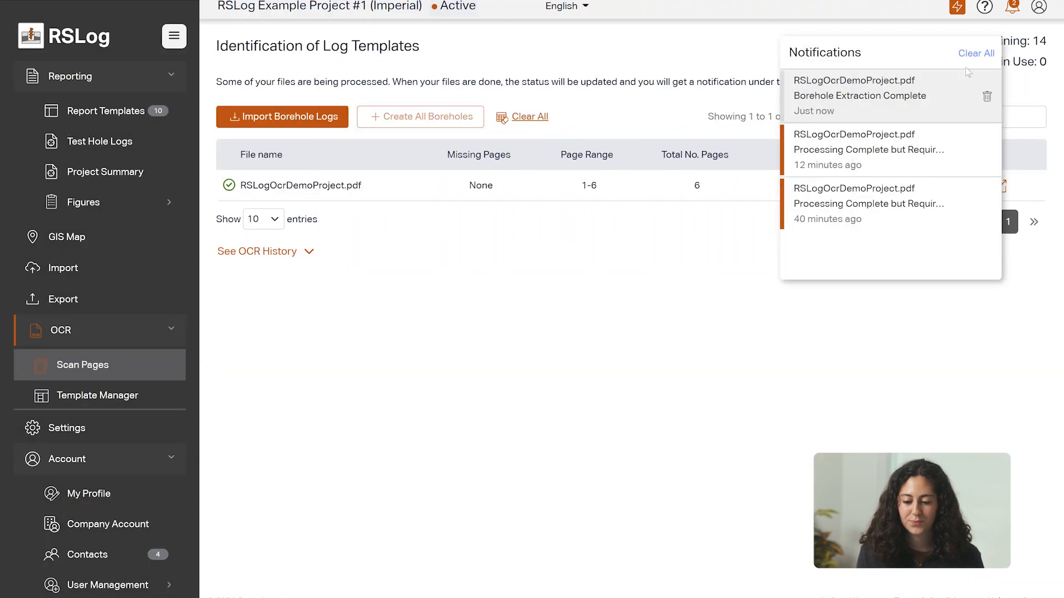
left_click(1015, 6)
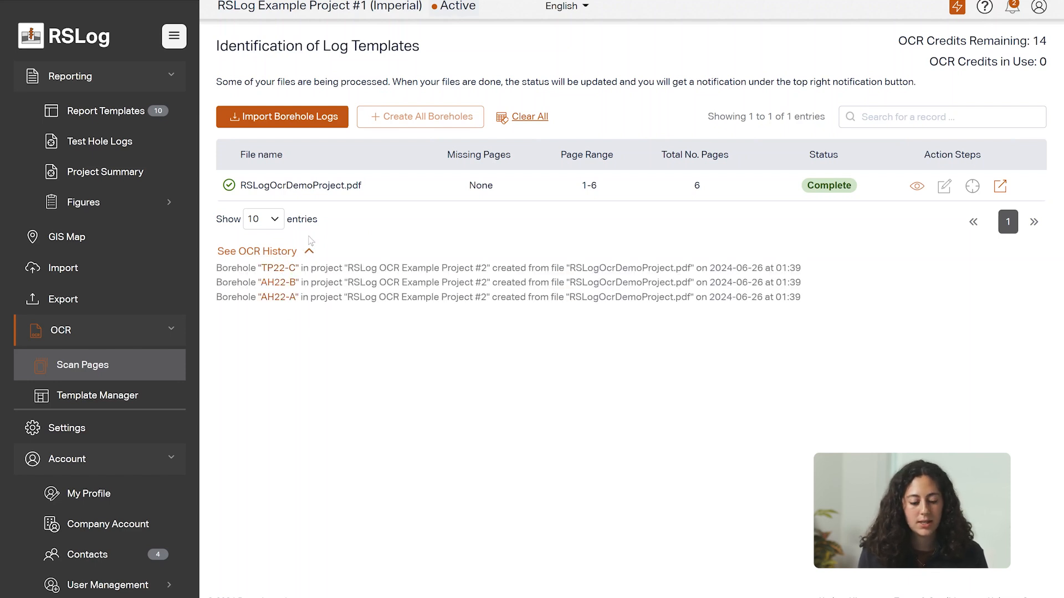
left_click(287, 252)
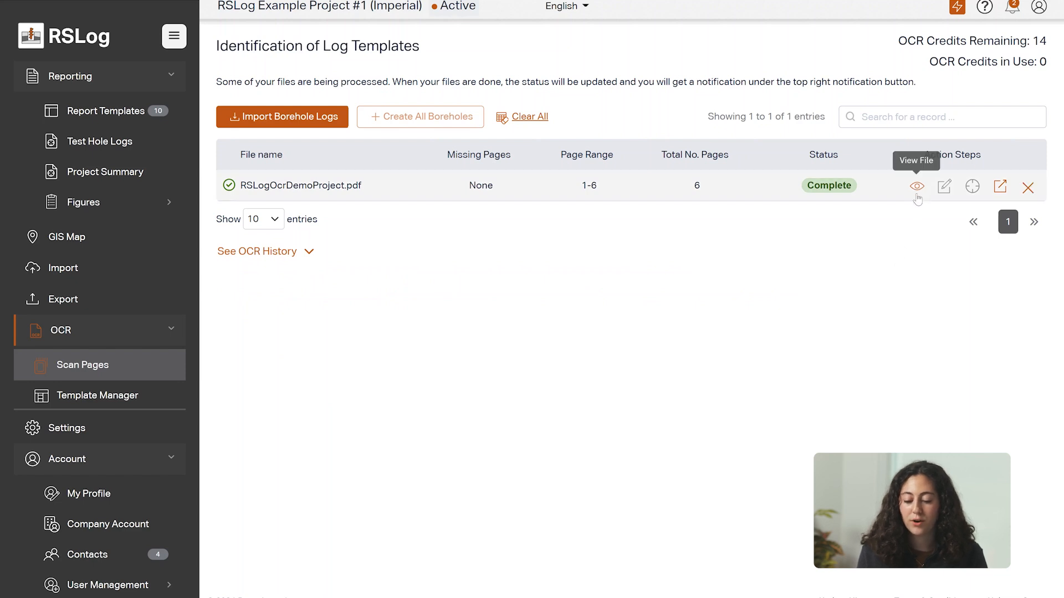
- Open the new boreholes, accepting the change of active project, and inspect the general information and samples of test hole AH22-A
left_click(1001, 187)
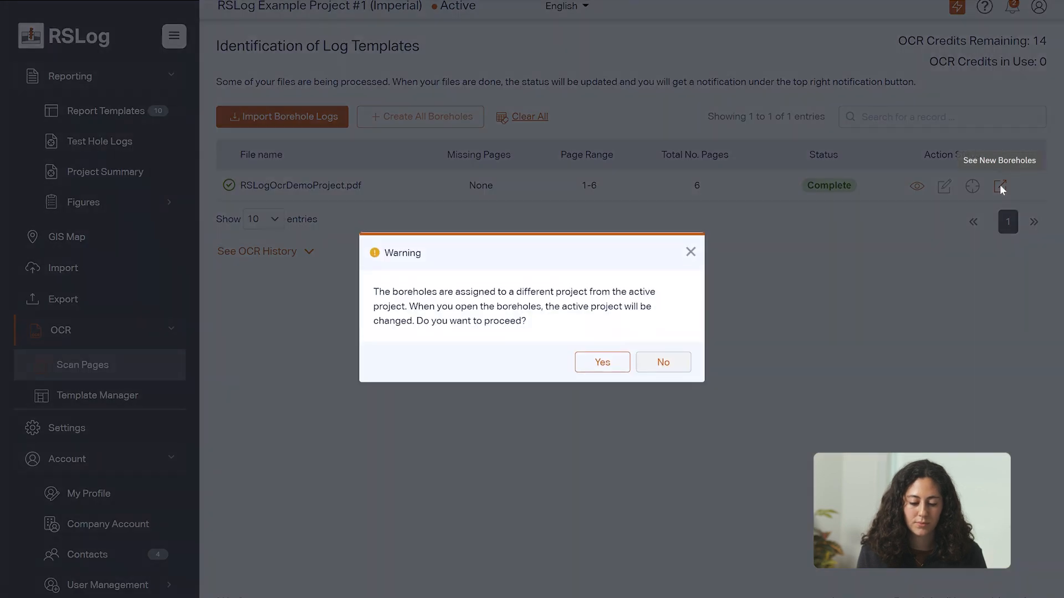
left_click(591, 366)
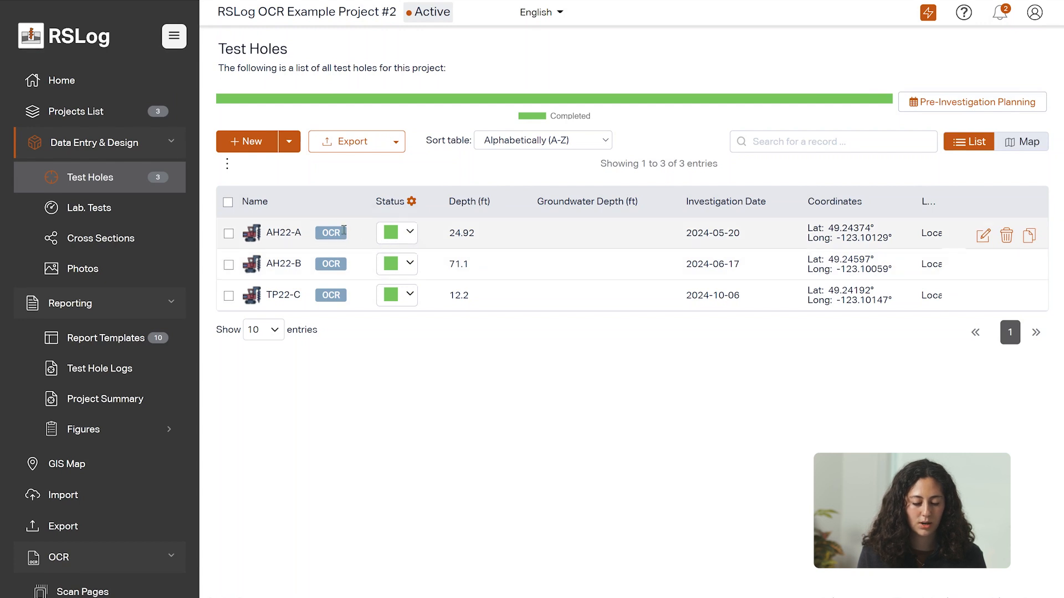
left_click(984, 240)
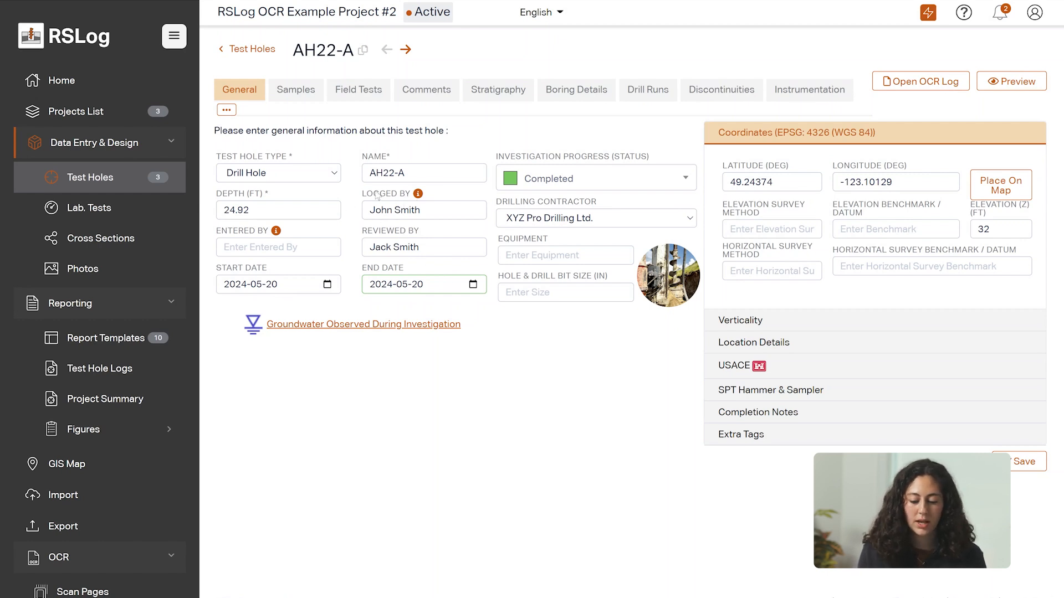
left_click(293, 92)
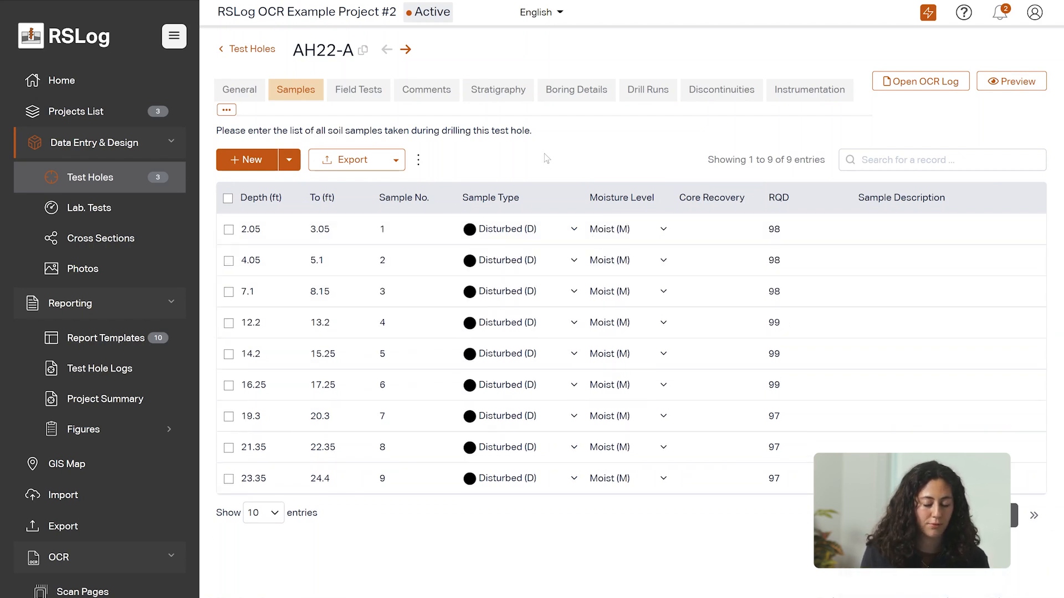
- Review the field tests, comments and stratigraphy extracted for test hole AH22-A
left_click(364, 89)
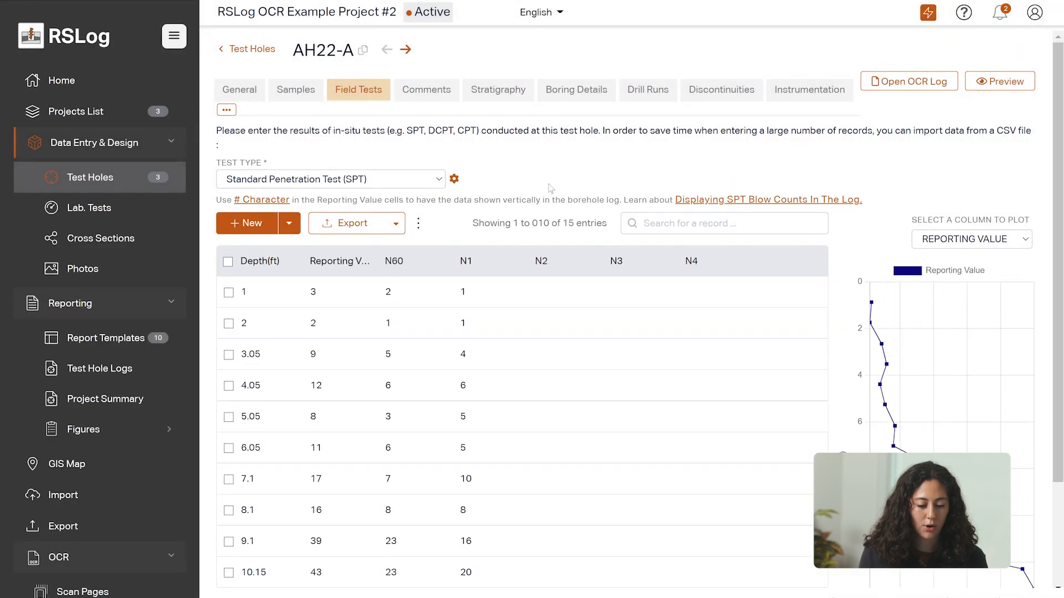
left_click(447, 91)
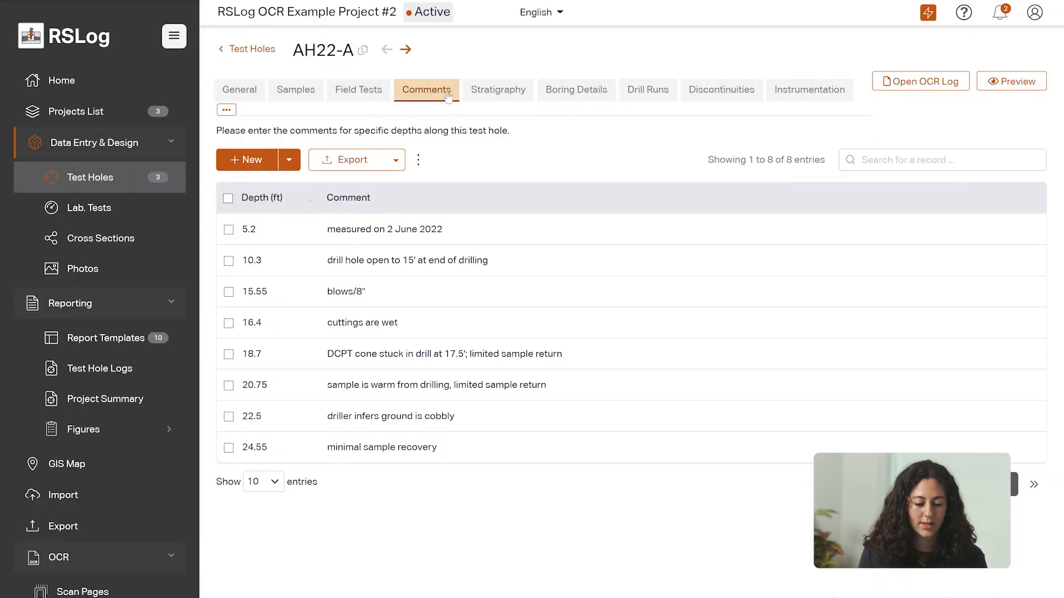
left_click(513, 91)
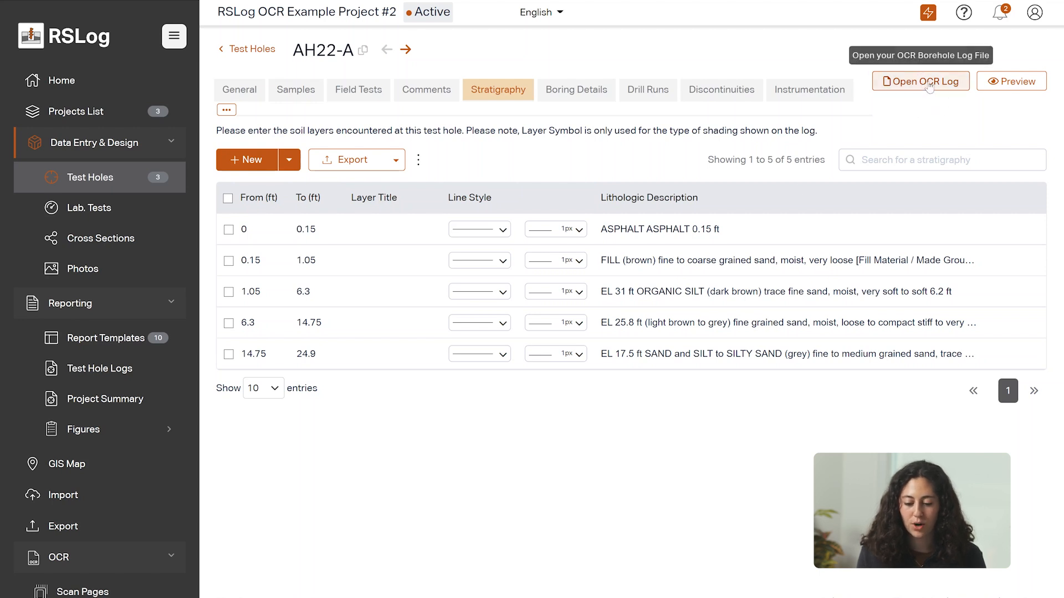
- Open the original OCR borehole log PDF of AH22-A and examine its material descriptions, samples, SPT values and comments
left_click(929, 86)
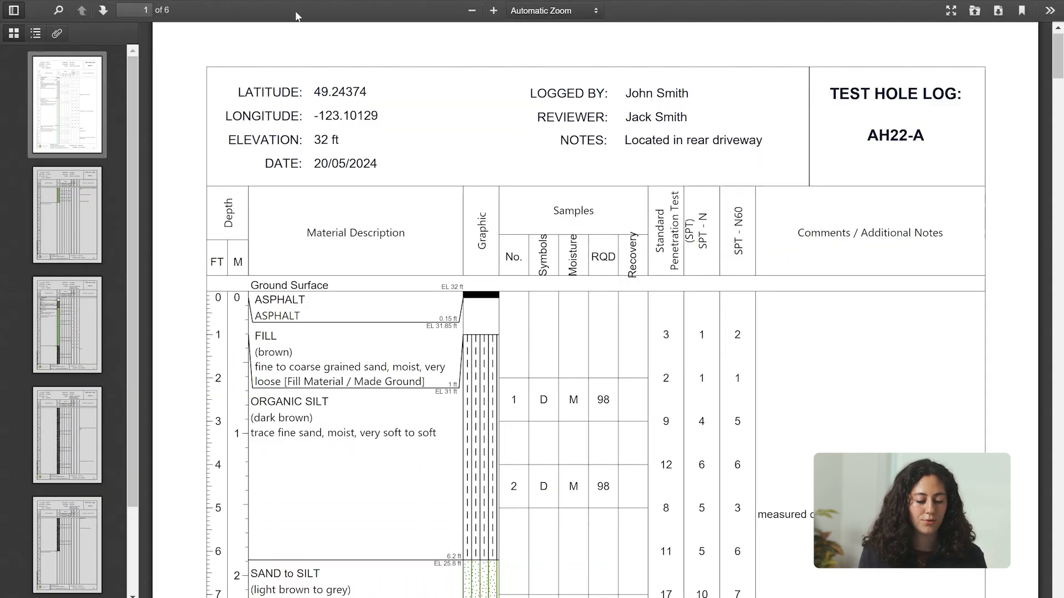
scroll(378, 243, "down", 3)
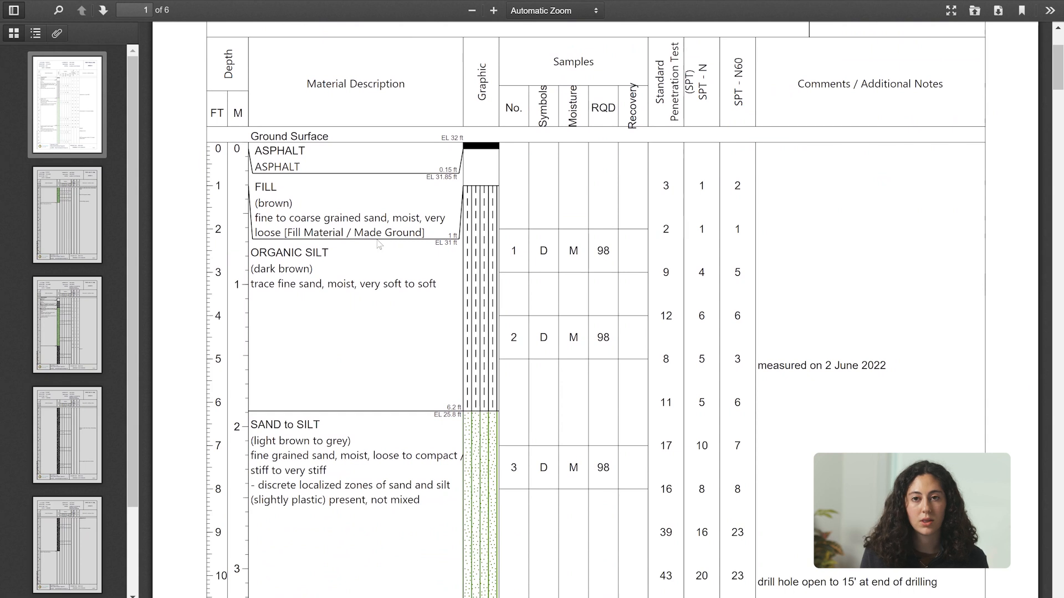
scroll(378, 244, "down", 4)
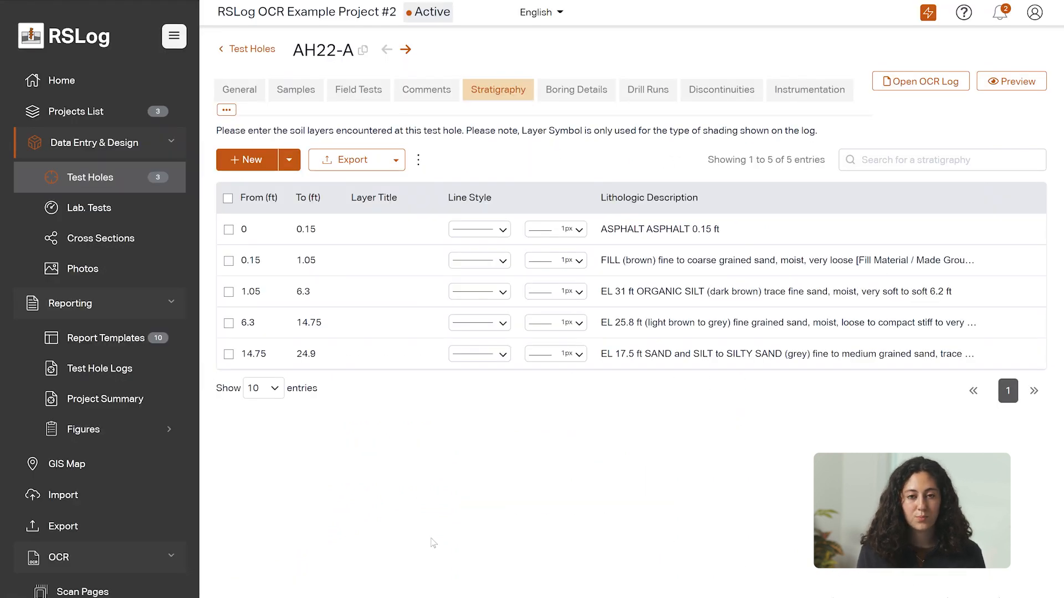
- Open the OCR Template Manager and preview the stored RSLog Template
scroll(108, 541, "down", 5)
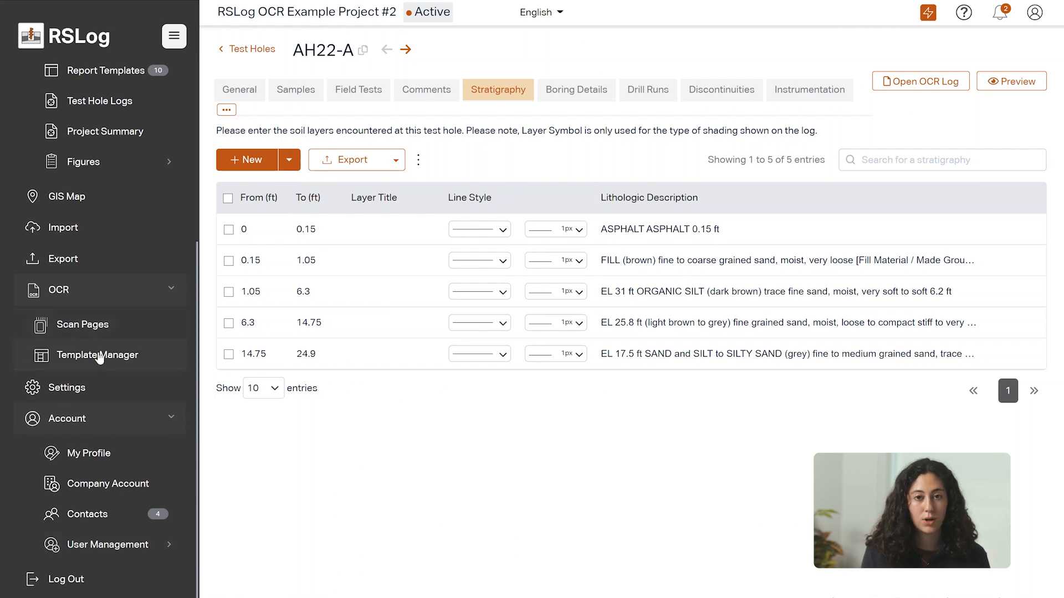
left_click(128, 351)
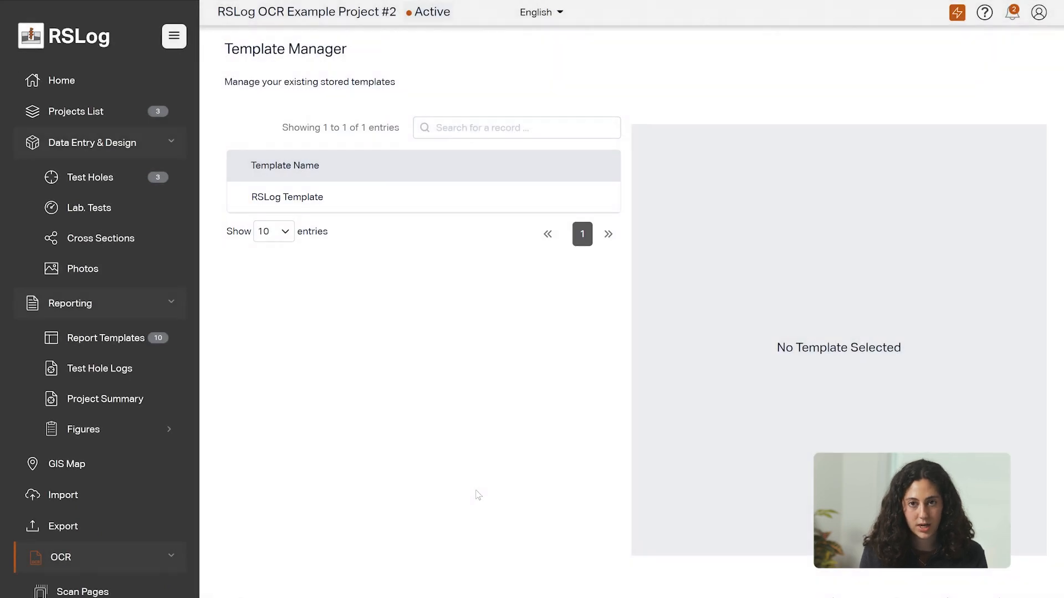
mouse_move(488, 199)
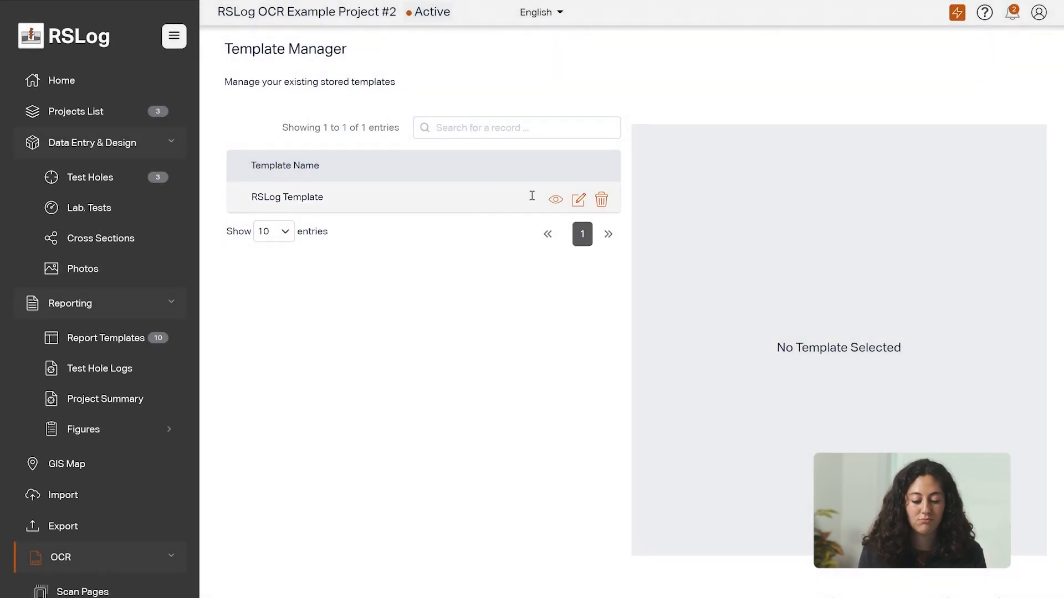
left_click(556, 200)
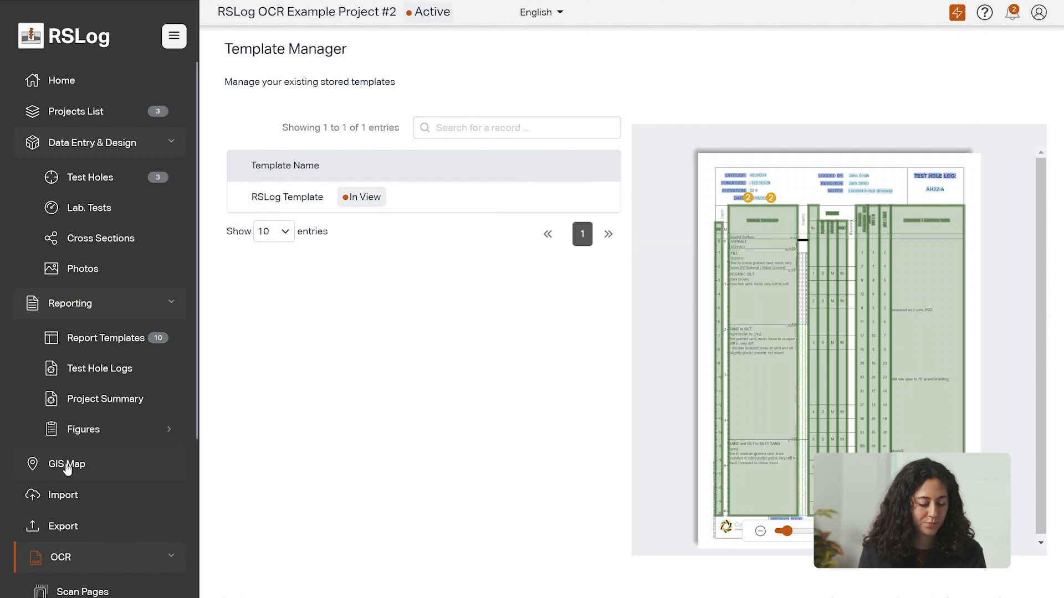
- From the OCR scan pages, import RSLogOcrDemoProject.pdf, pages 1-6, with (Create New Project from Log Data) as the destination project
scroll(69, 471, "down", 5)
left_click(101, 320)
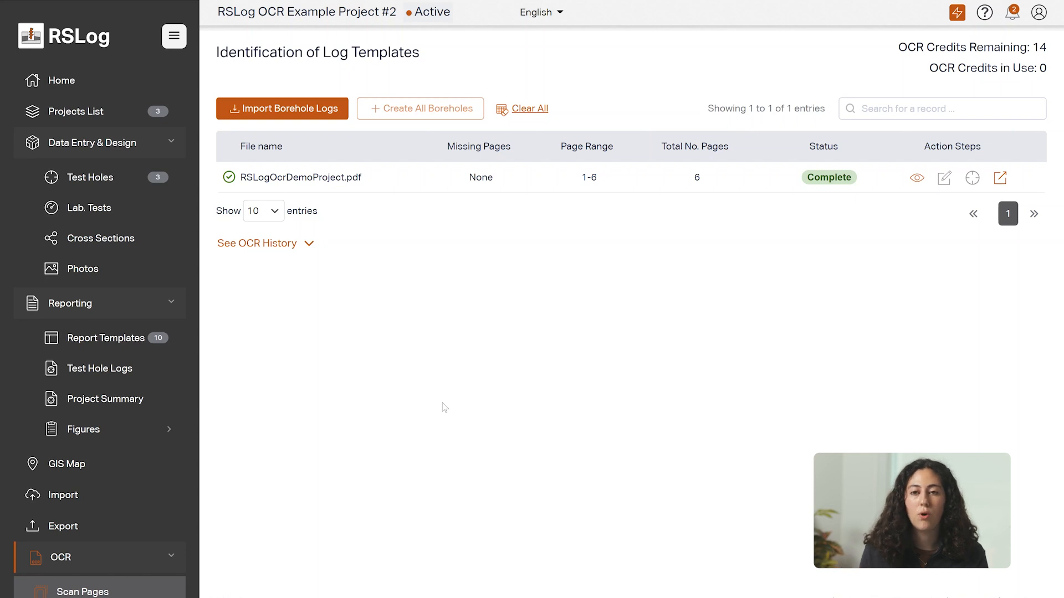
left_click(291, 109)
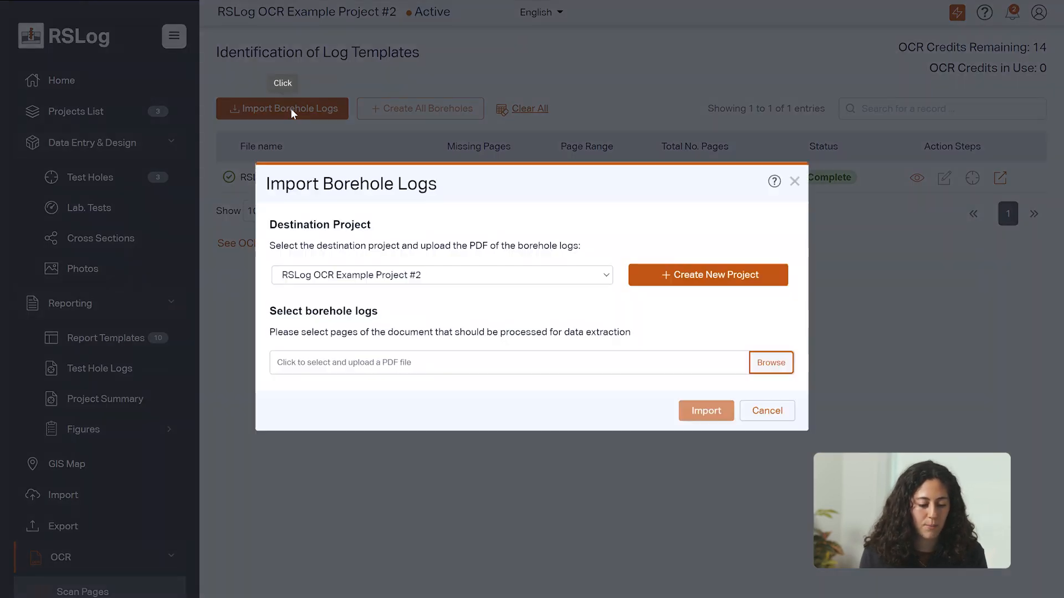
left_click(401, 288)
left_click(368, 301)
left_click(360, 373)
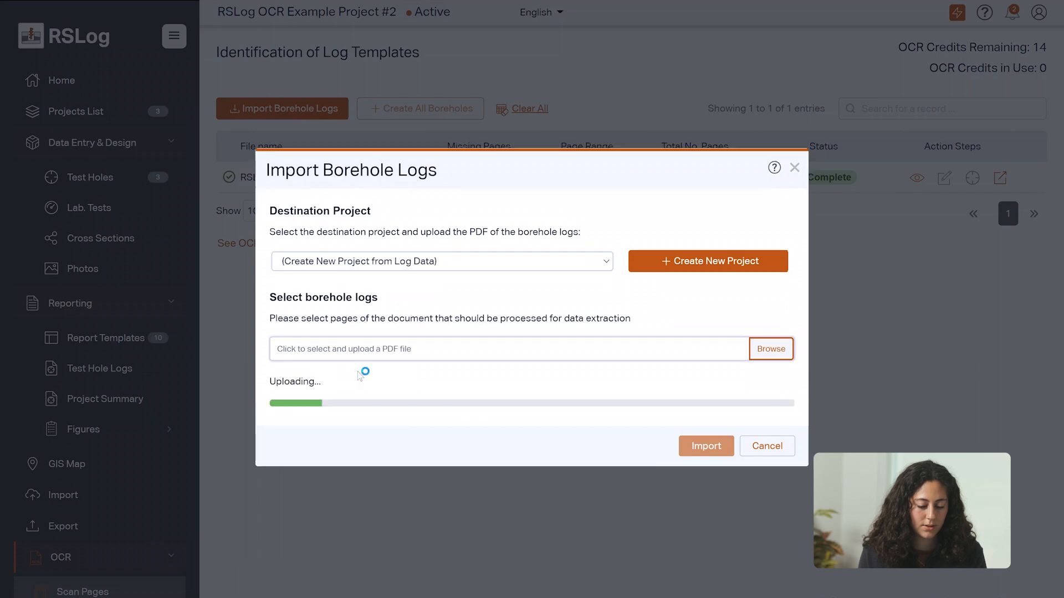
double_click(194, 46)
left_click(695, 455)
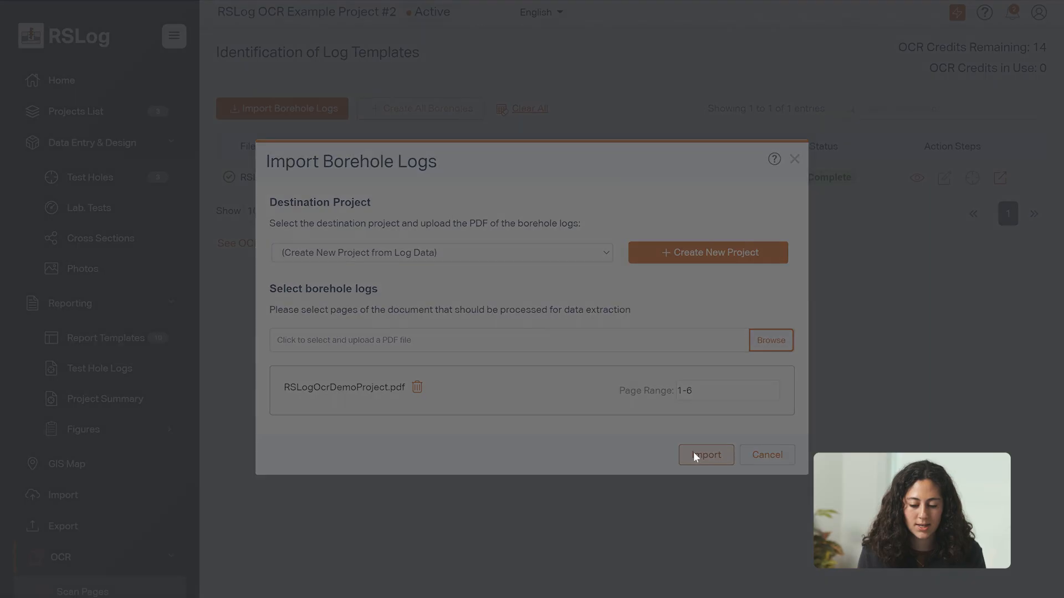